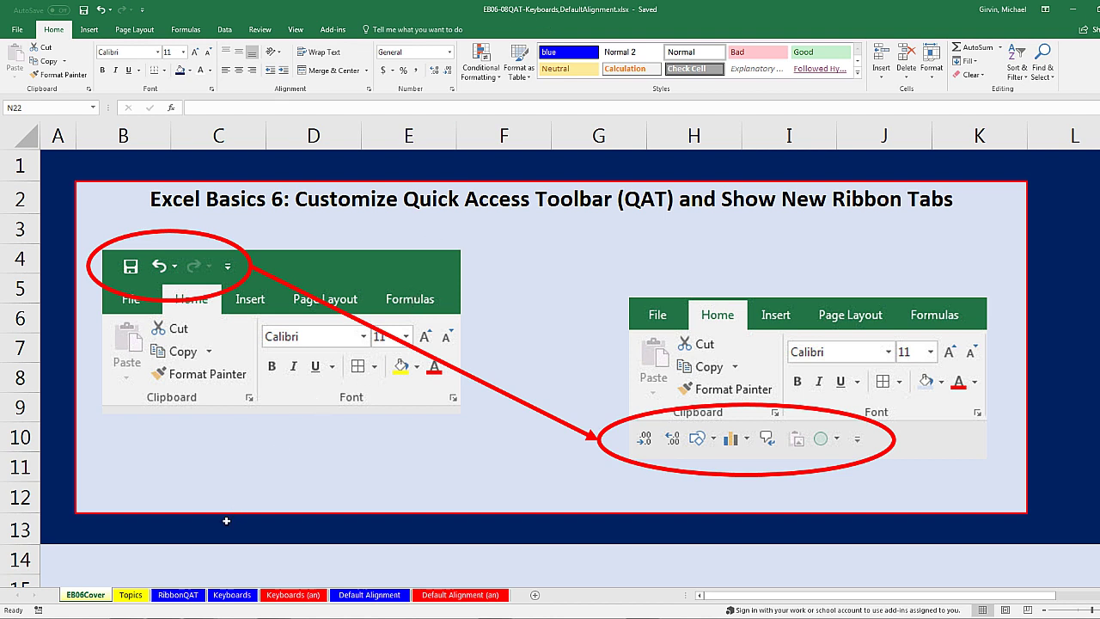
click(181, 600)
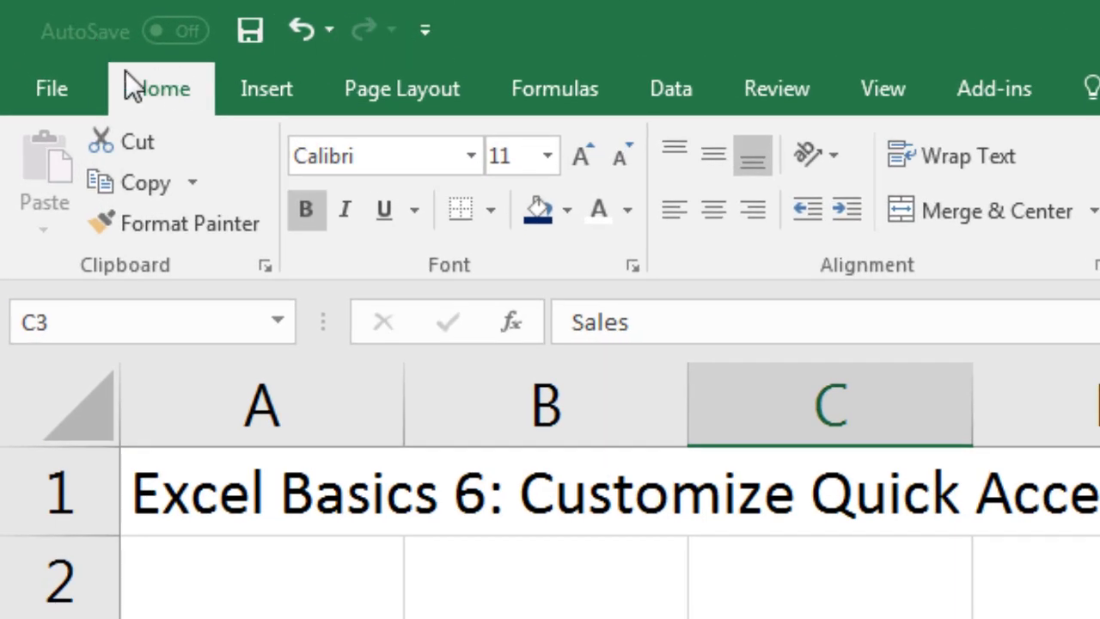
Show the Quick Access Toolbar below the ribbon, then view it under Insert, Page Layout and Home
mouse_move(108, 38)
right_click(273, 33)
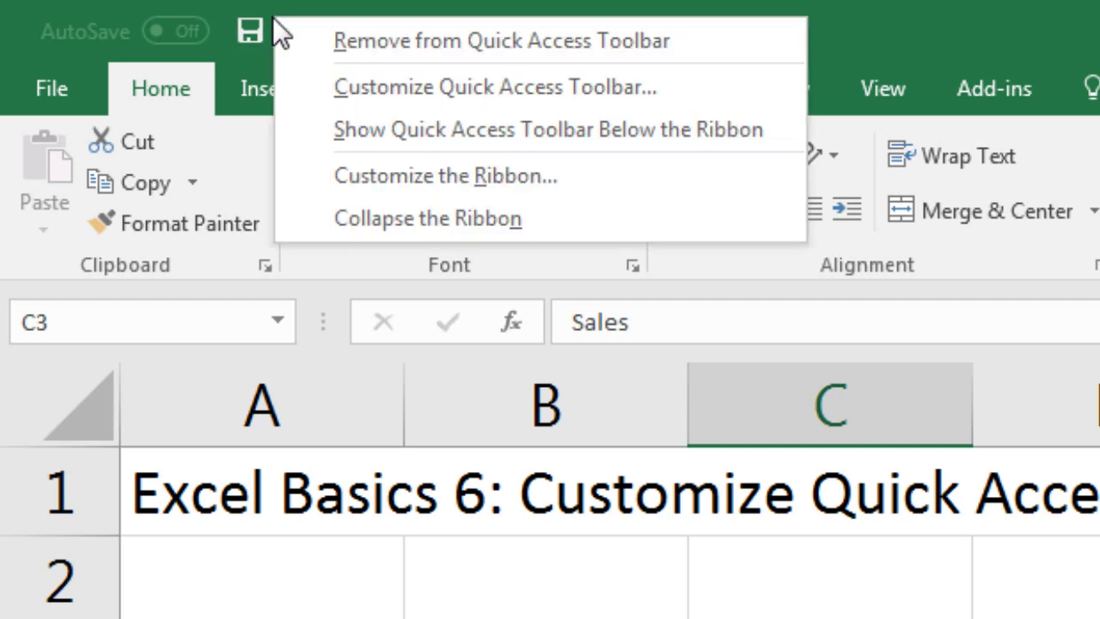
click(419, 129)
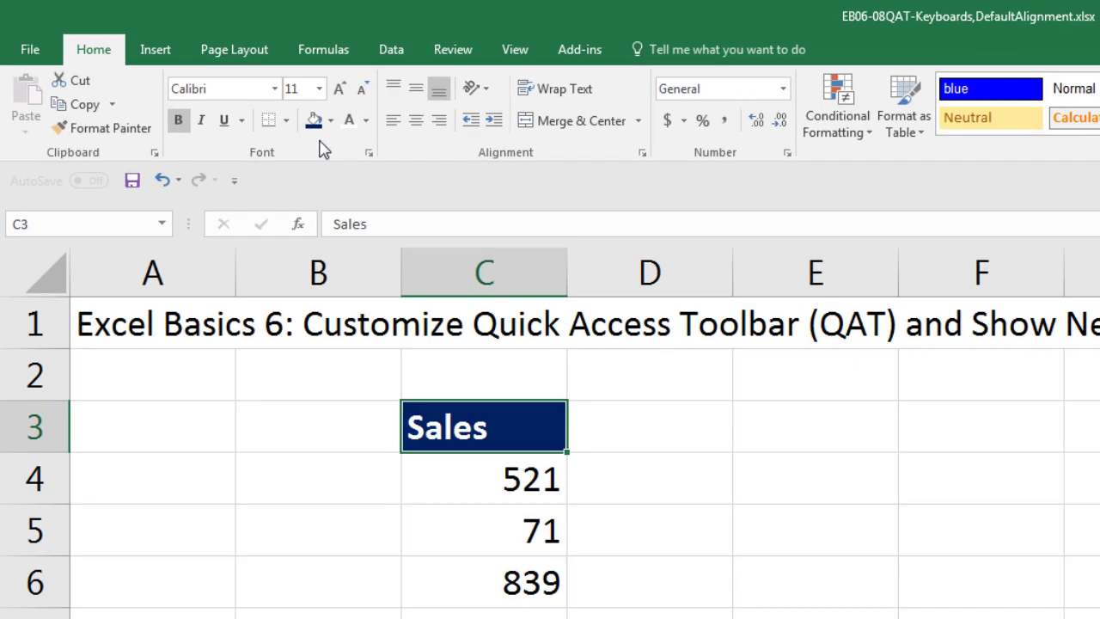
click(160, 49)
click(236, 52)
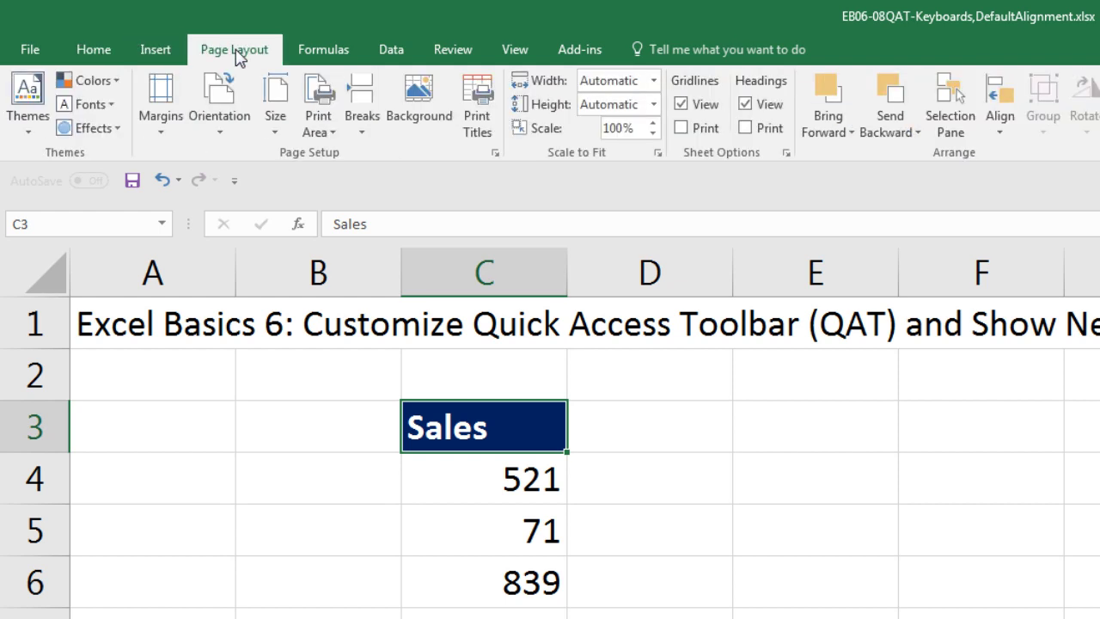
click(92, 57)
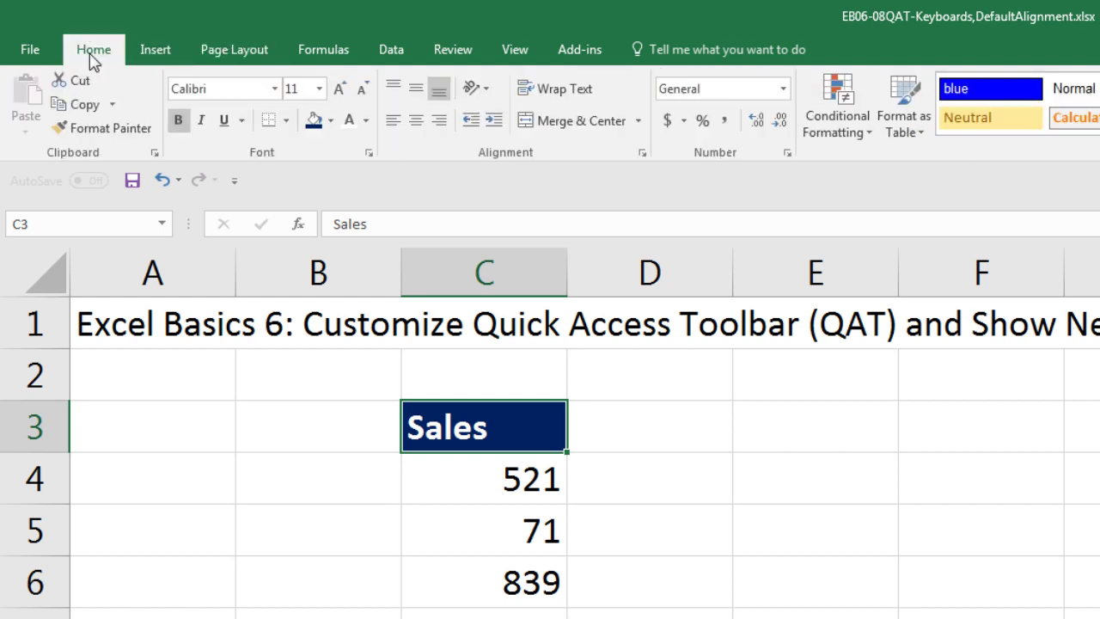
Add Decrease Decimal and Increase Decimal from the Home tab to the Quick Access Toolbar
right_click(778, 128)
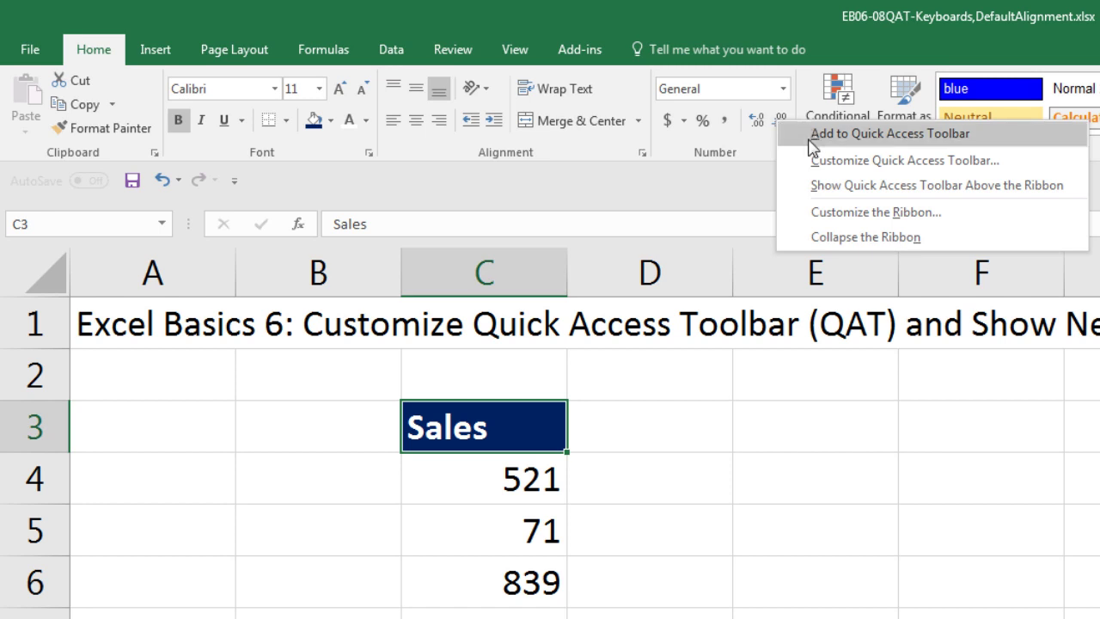
click(811, 140)
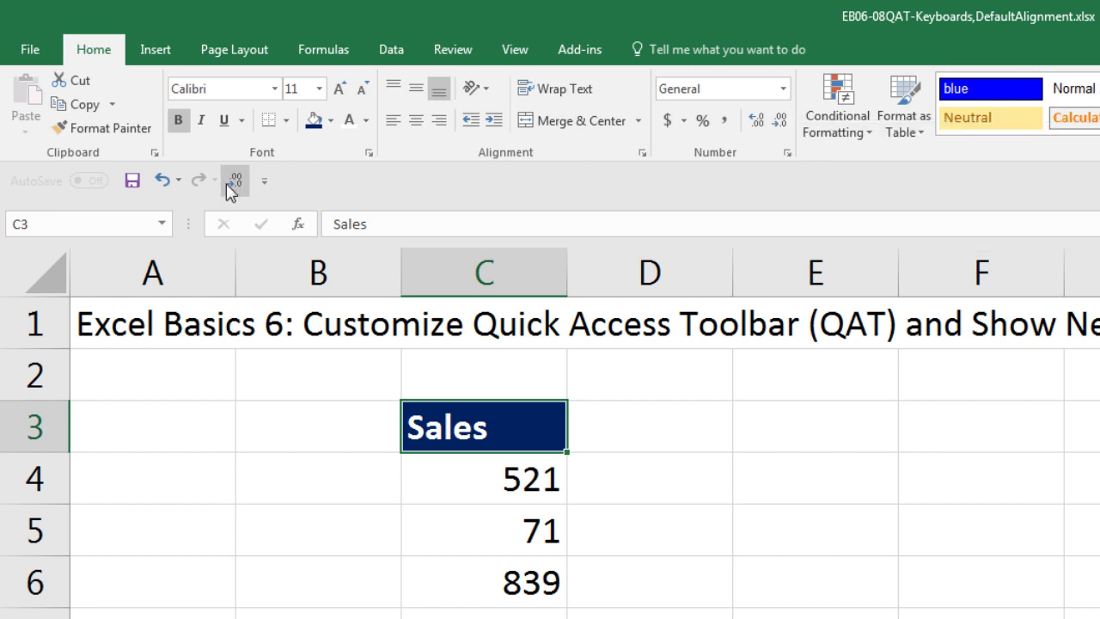
right_click(761, 123)
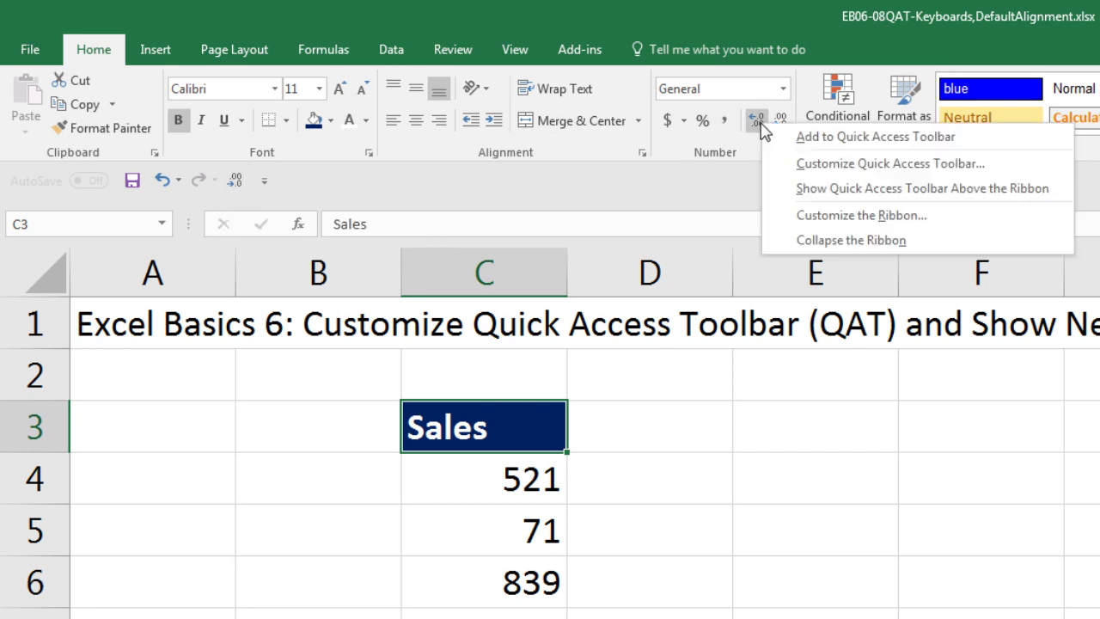
click(803, 138)
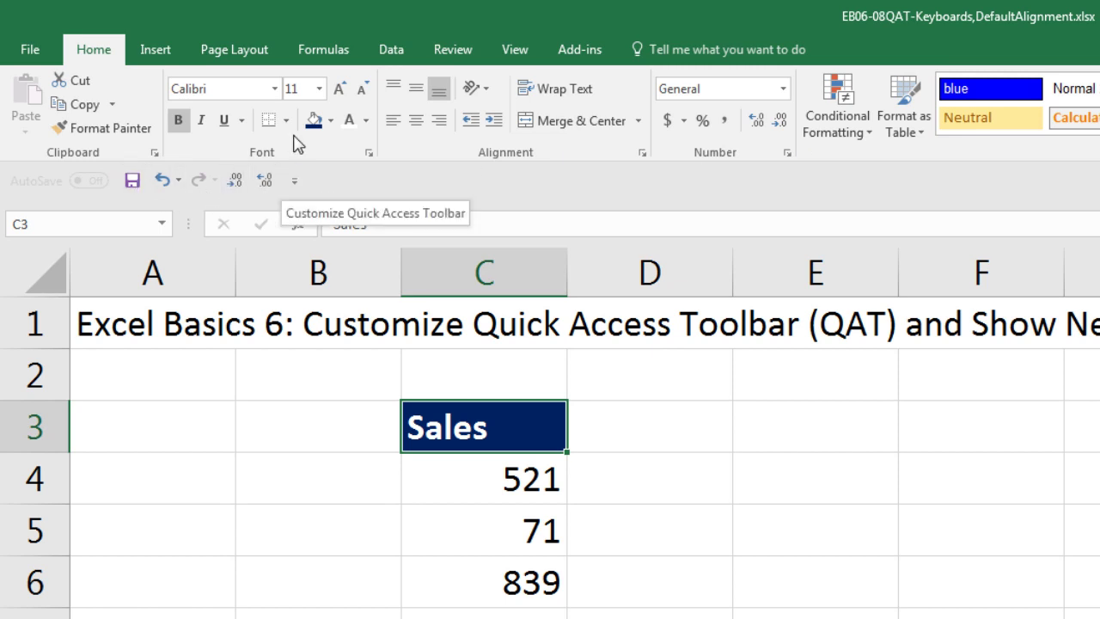
Browse the Data, Home, Formulas and Insert tabs with the updated toolbar
click(391, 52)
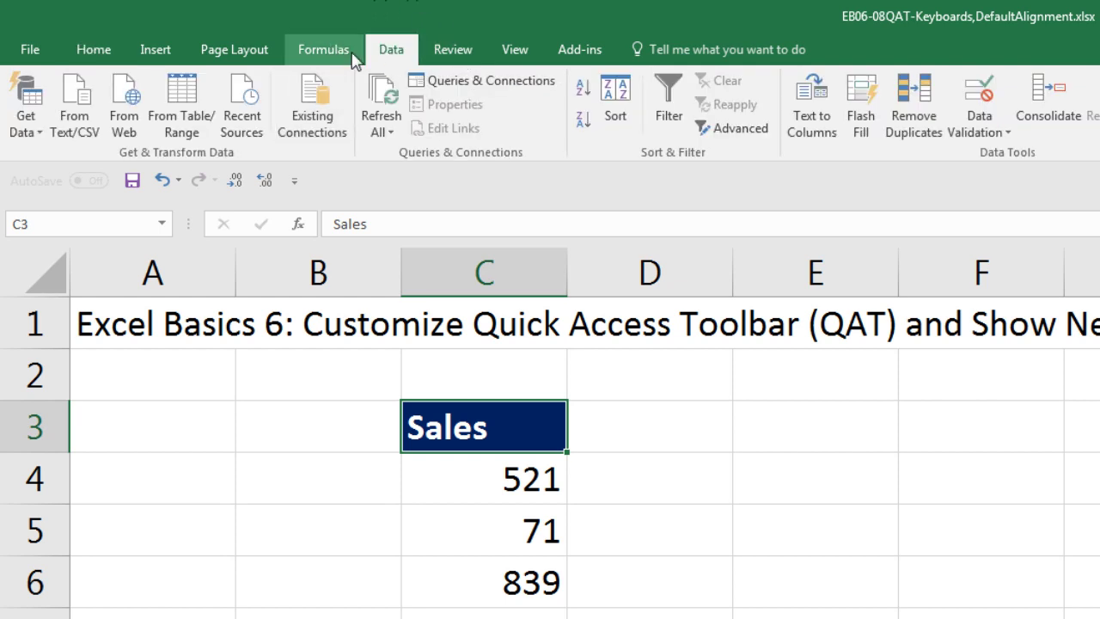
click(73, 50)
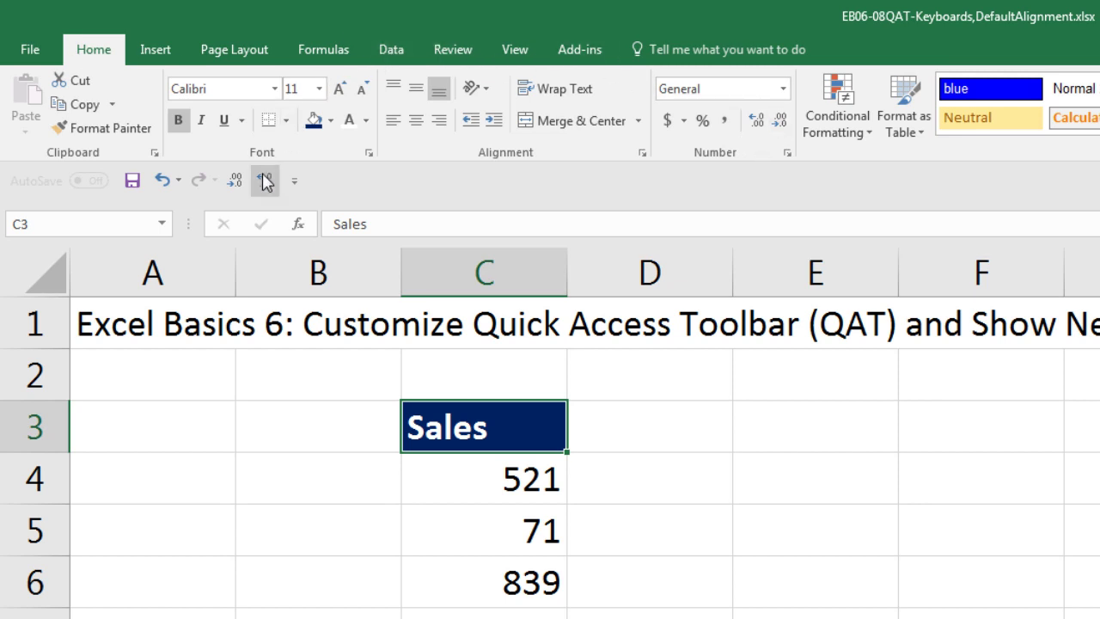
click(391, 52)
click(333, 53)
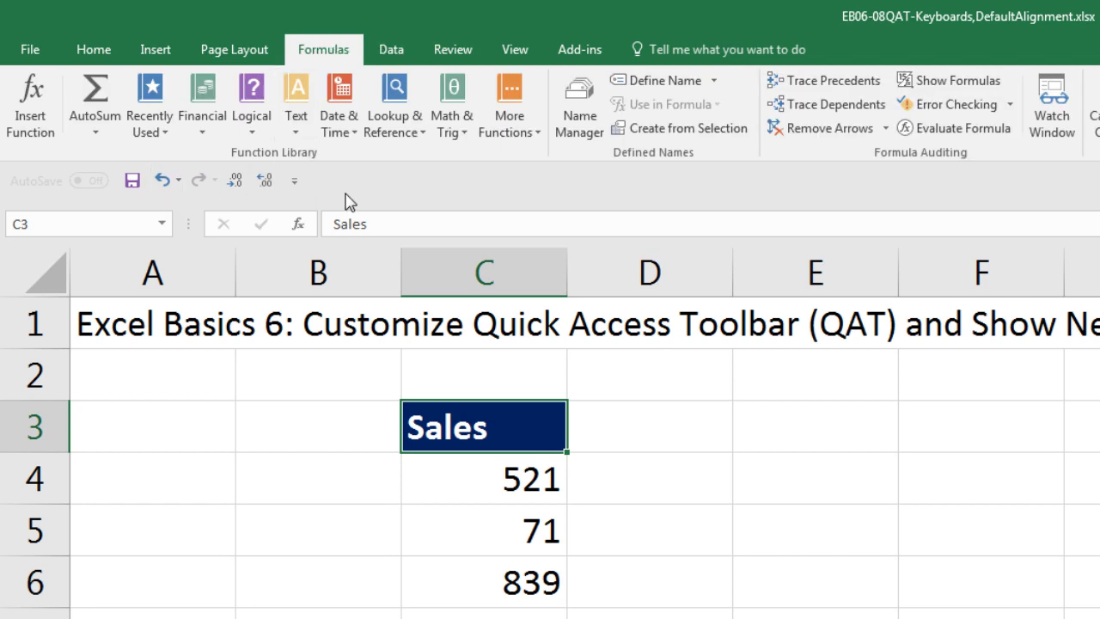
click(156, 53)
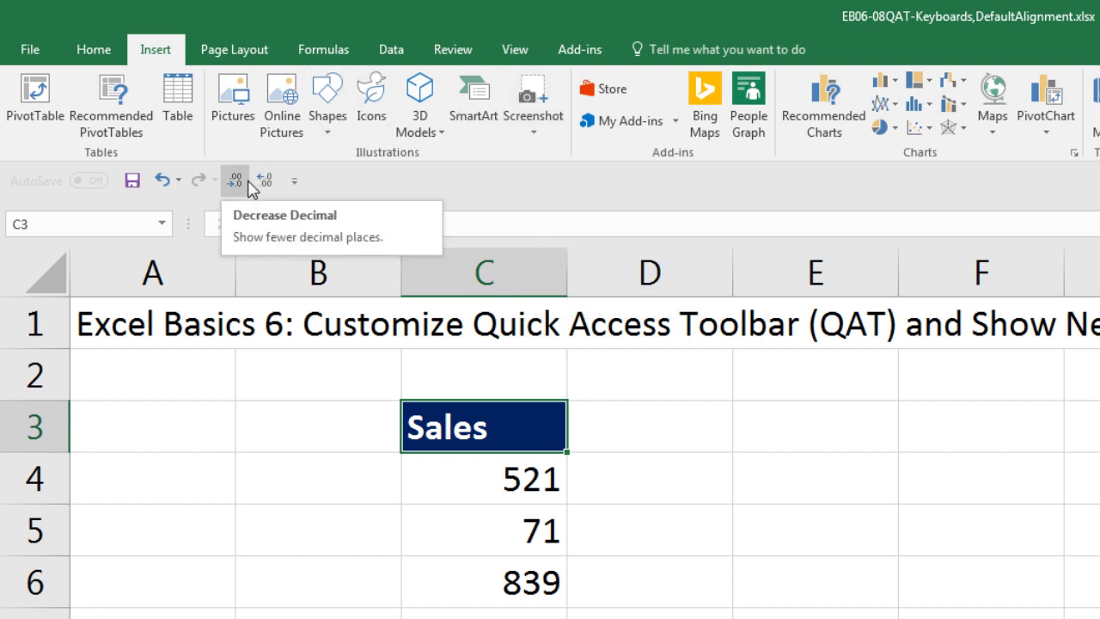
Add Shapes and the column or bar chart command from Insert to the Quick Access Toolbar
right_click(331, 96)
click(400, 105)
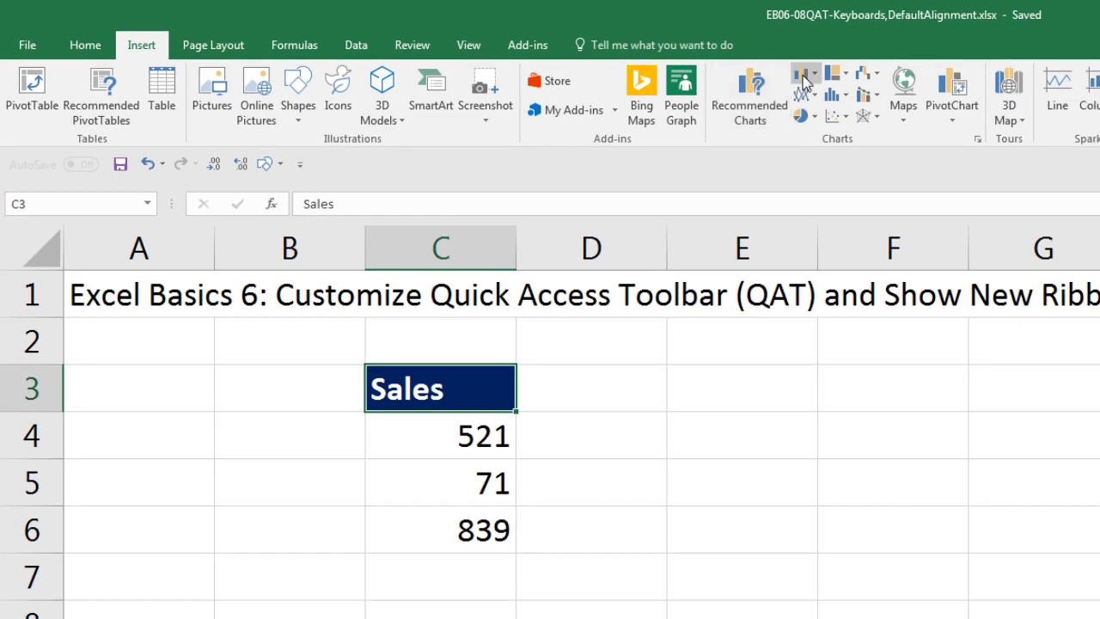
right_click(804, 80)
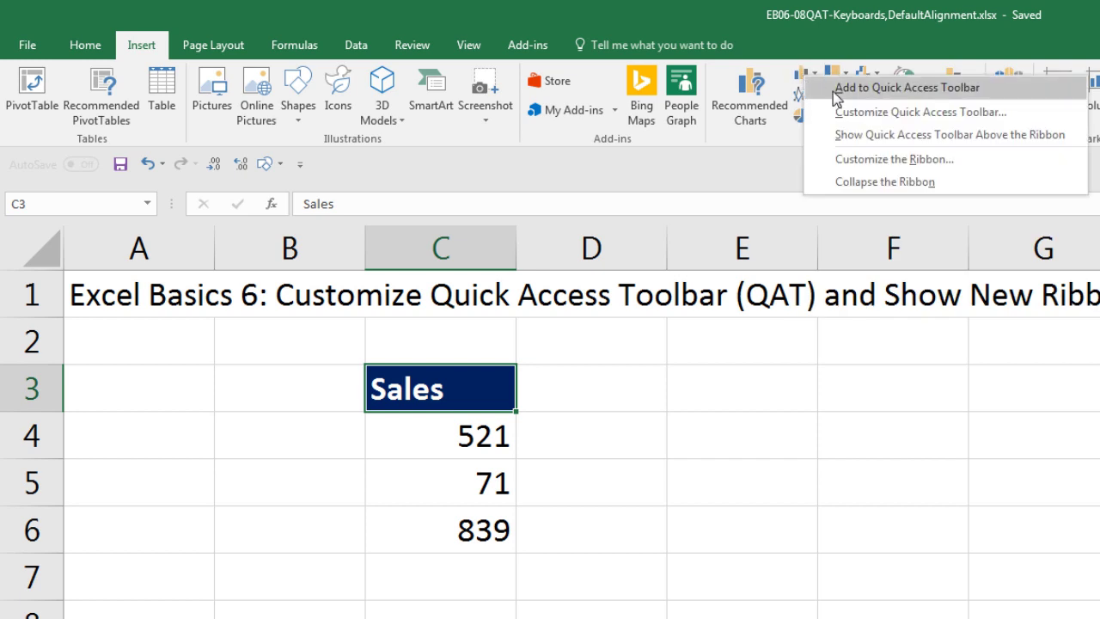
click(833, 91)
Browse the Page Layout, Formulas, Data and Review tabs, ending on Formulas
click(187, 49)
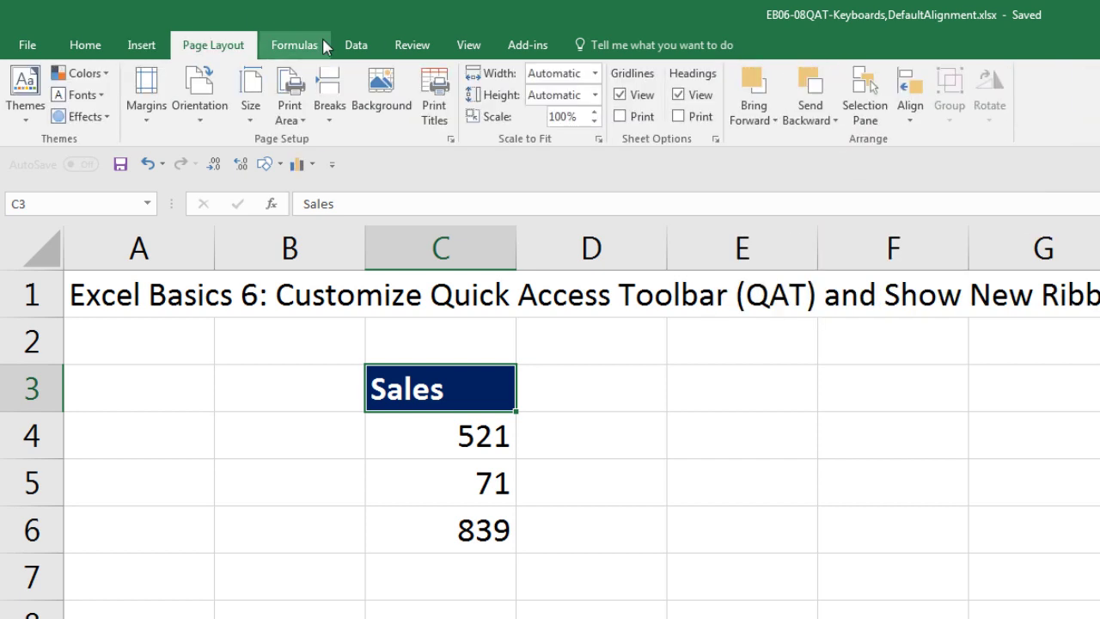
click(321, 47)
click(368, 49)
click(421, 48)
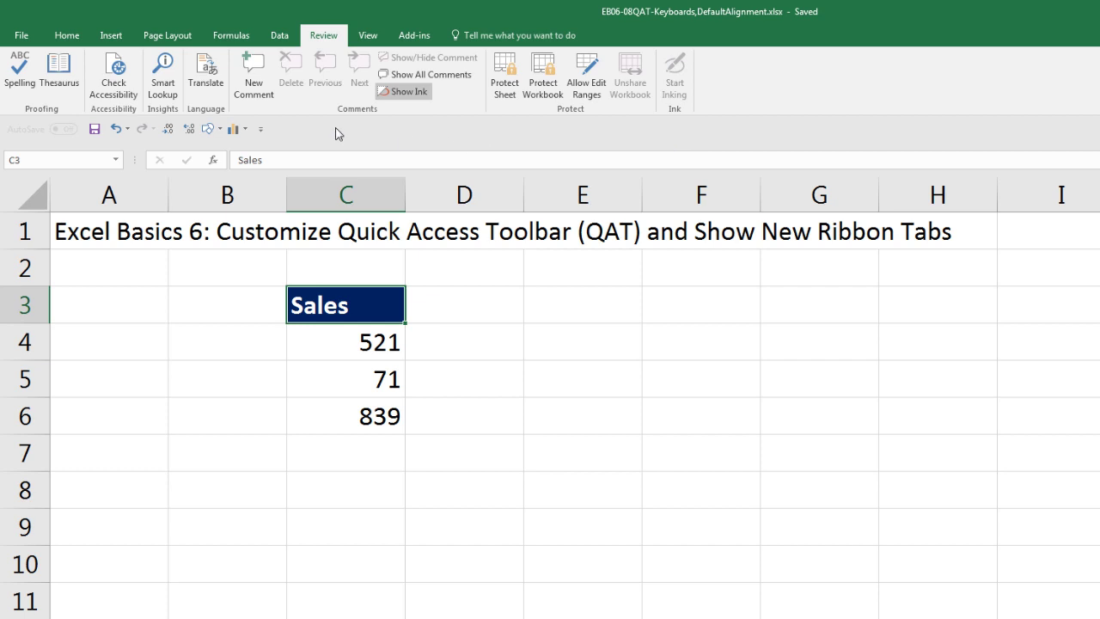
click(220, 40)
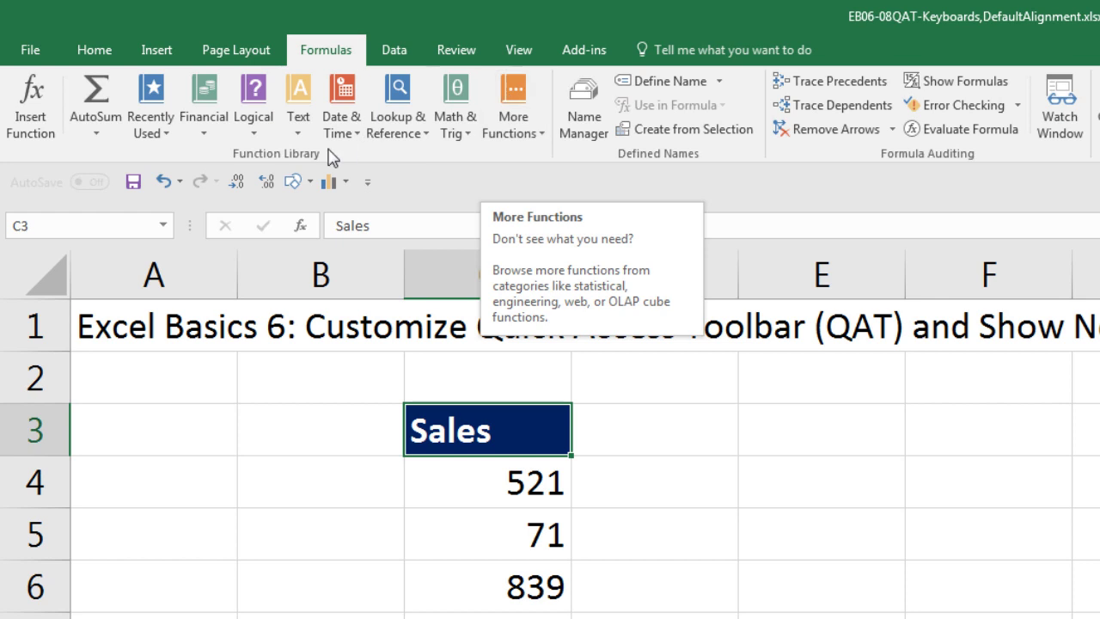
Open Customize Quick Access Toolbar from a toolbar button's right-click menu
right_click(200, 190)
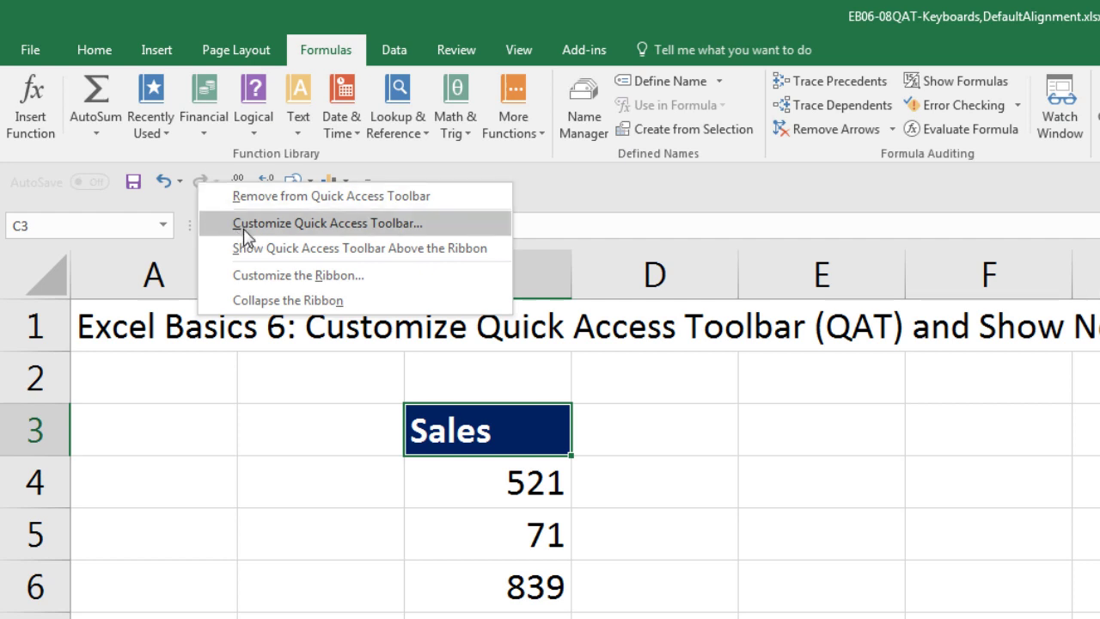
click(368, 223)
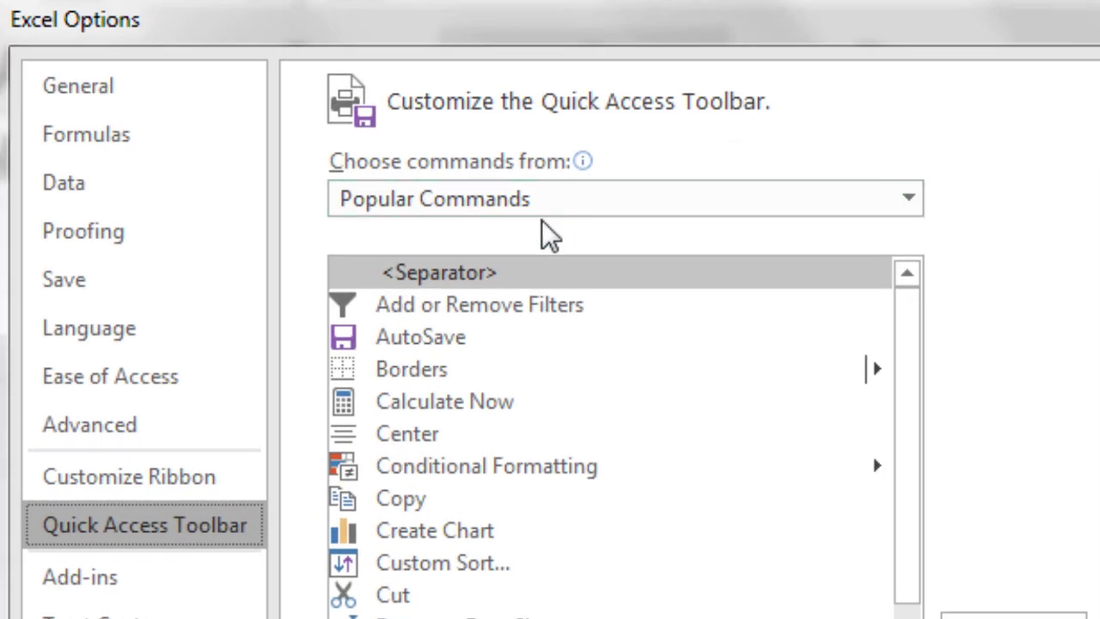
Switch the command source to All Commands, then to Commands Not in the Ribbon
mouse_move(545, 207)
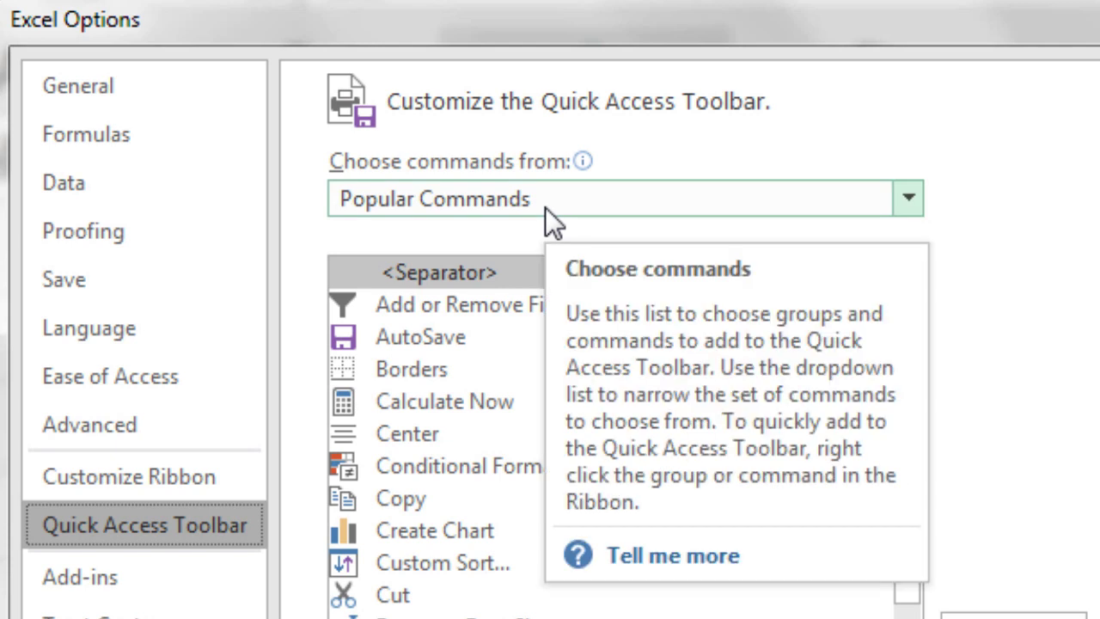
click(635, 197)
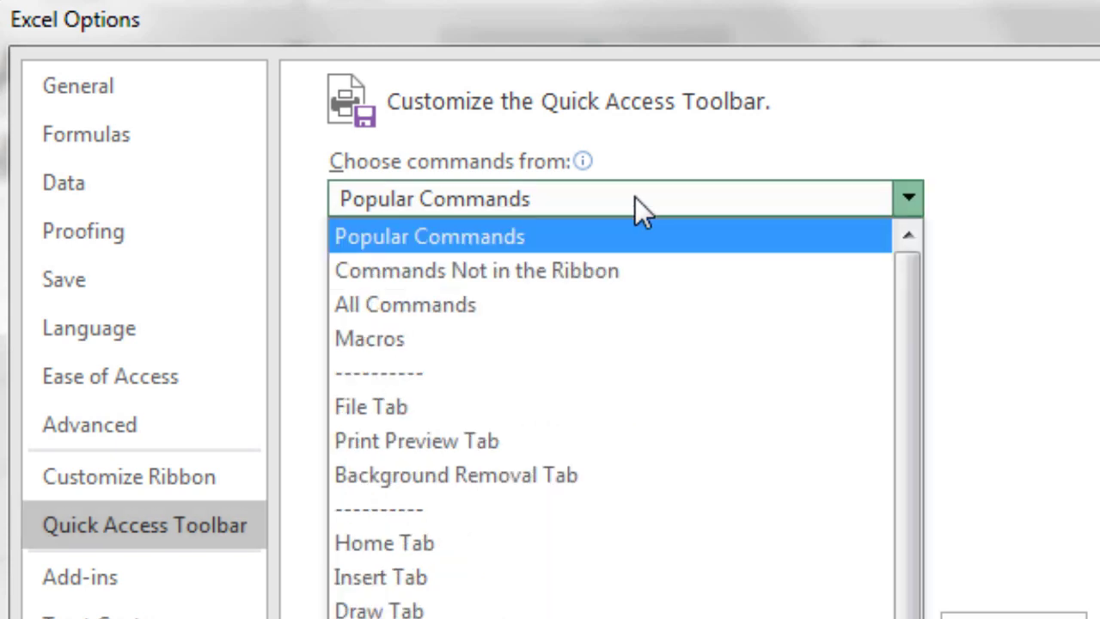
click(439, 312)
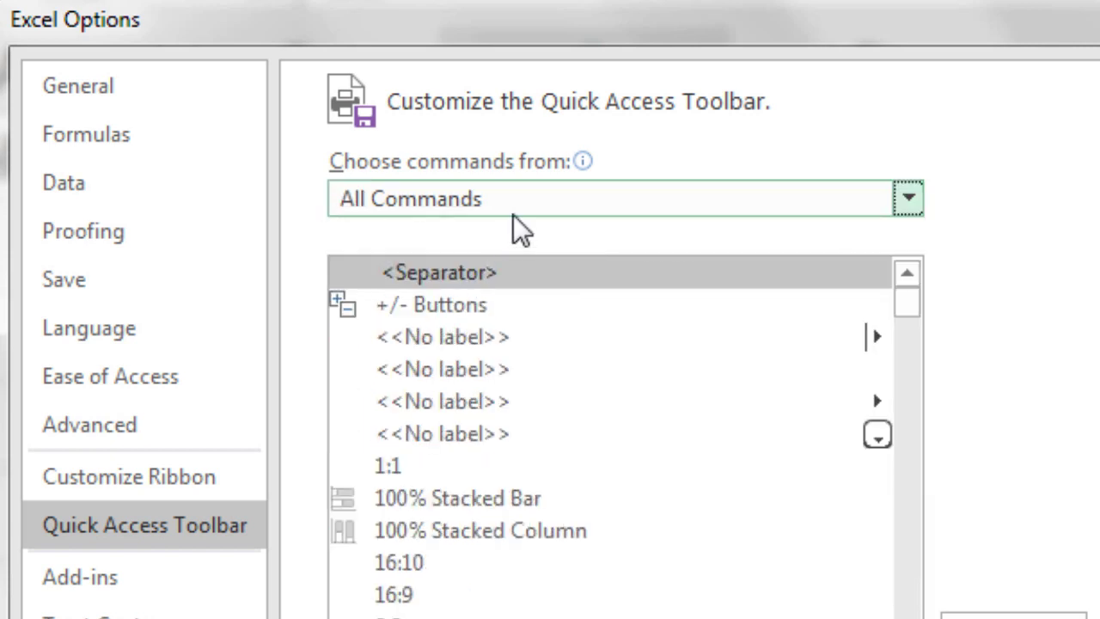
mouse_move(513, 214)
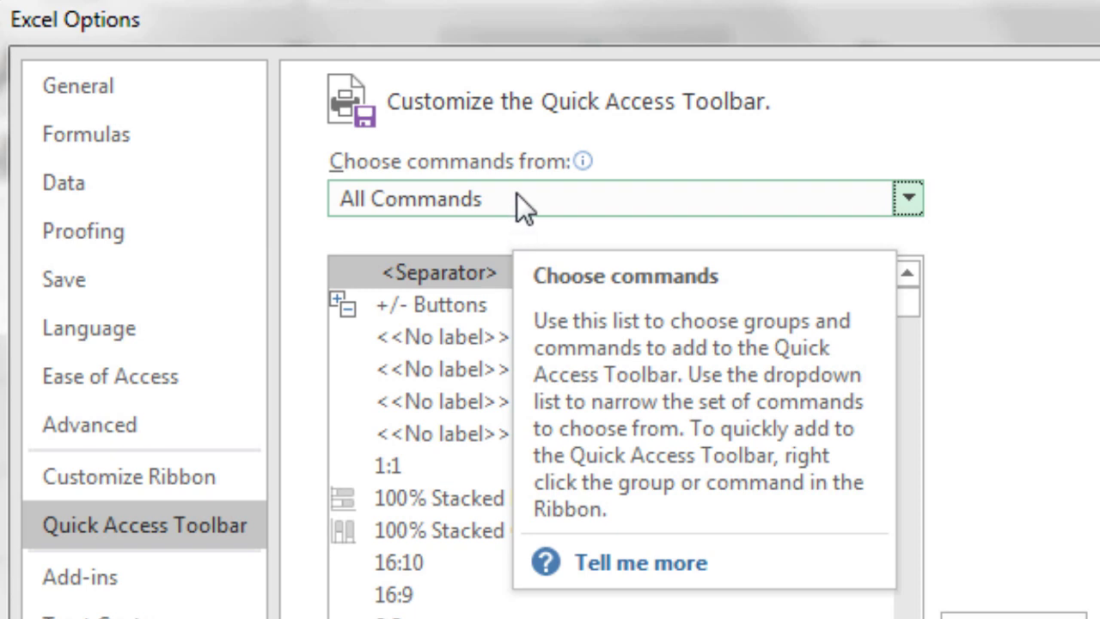
click(516, 196)
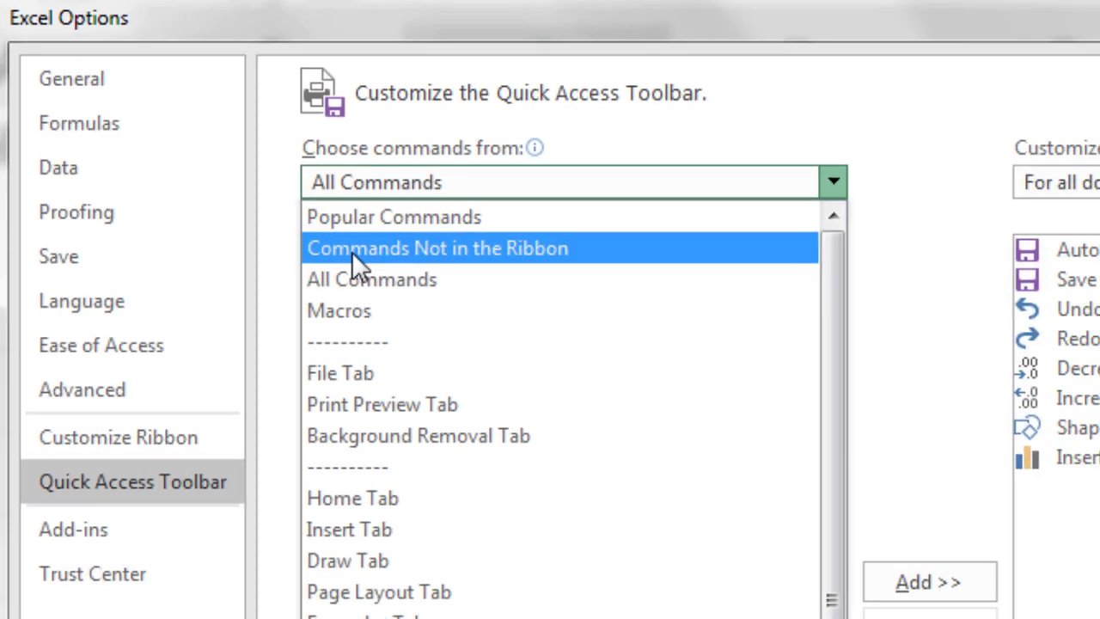
click(385, 273)
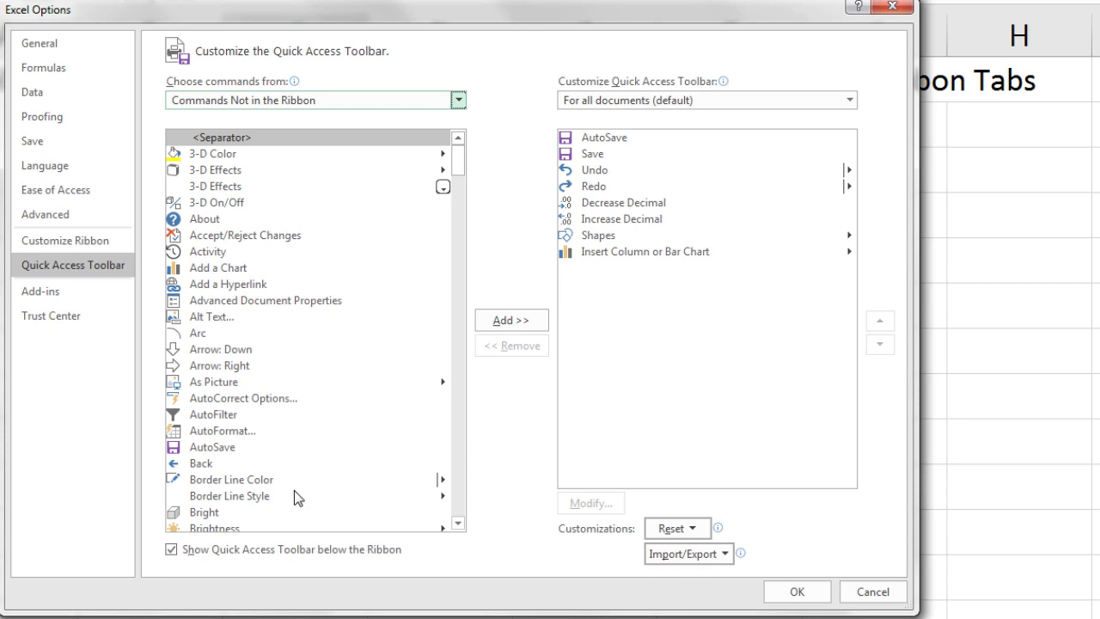
Add the Scenario command to the Quick Access Toolbar list
click(282, 333)
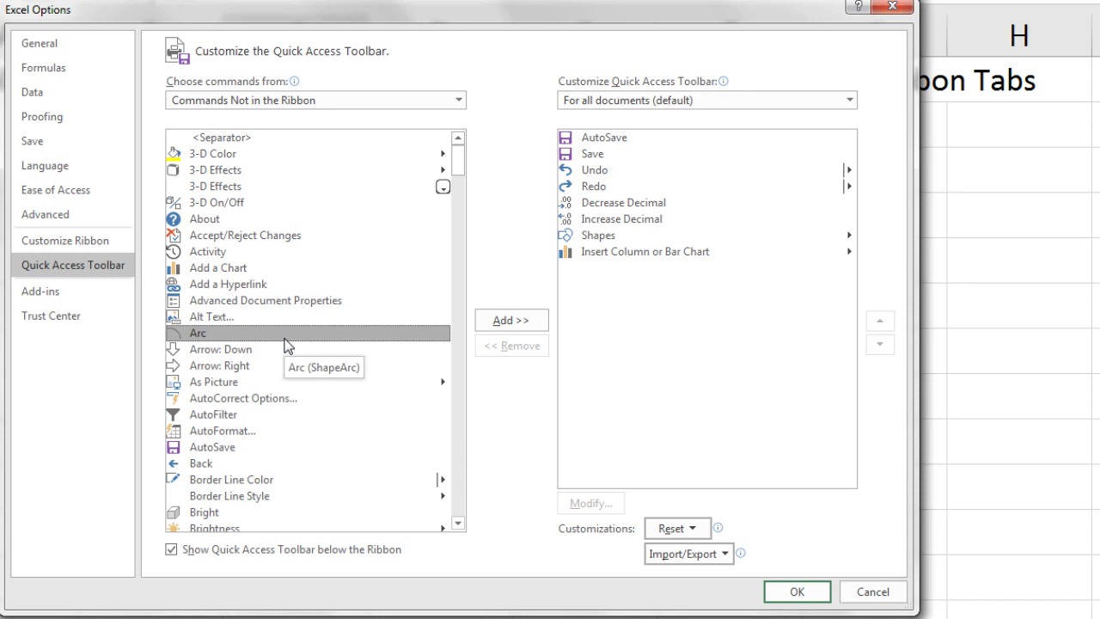
key(s)
scroll(297, 293, down, 6)
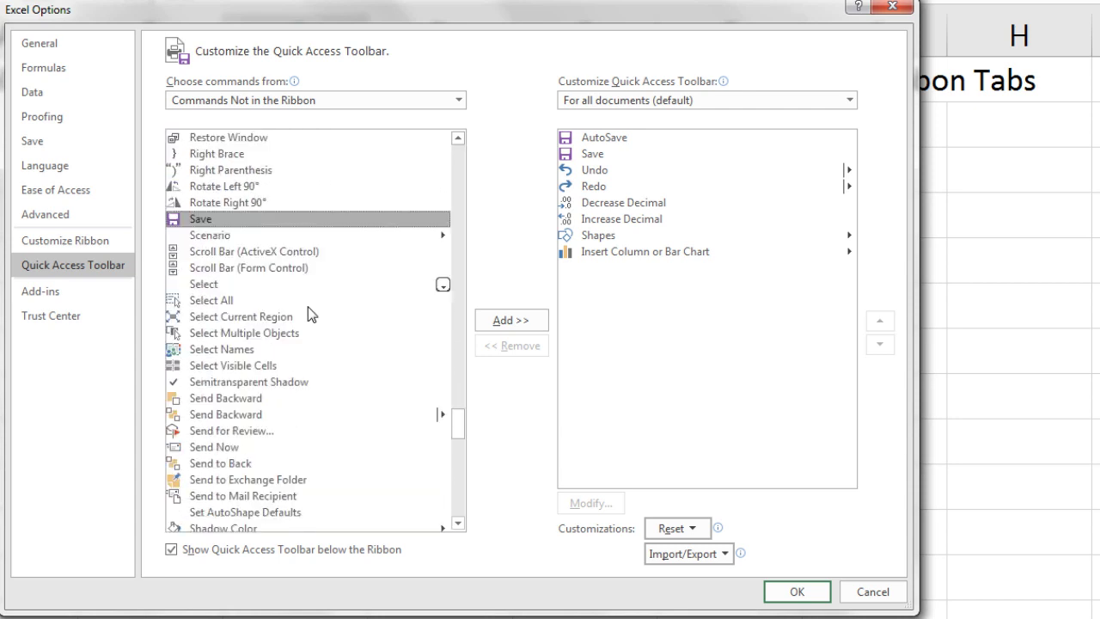
click(197, 236)
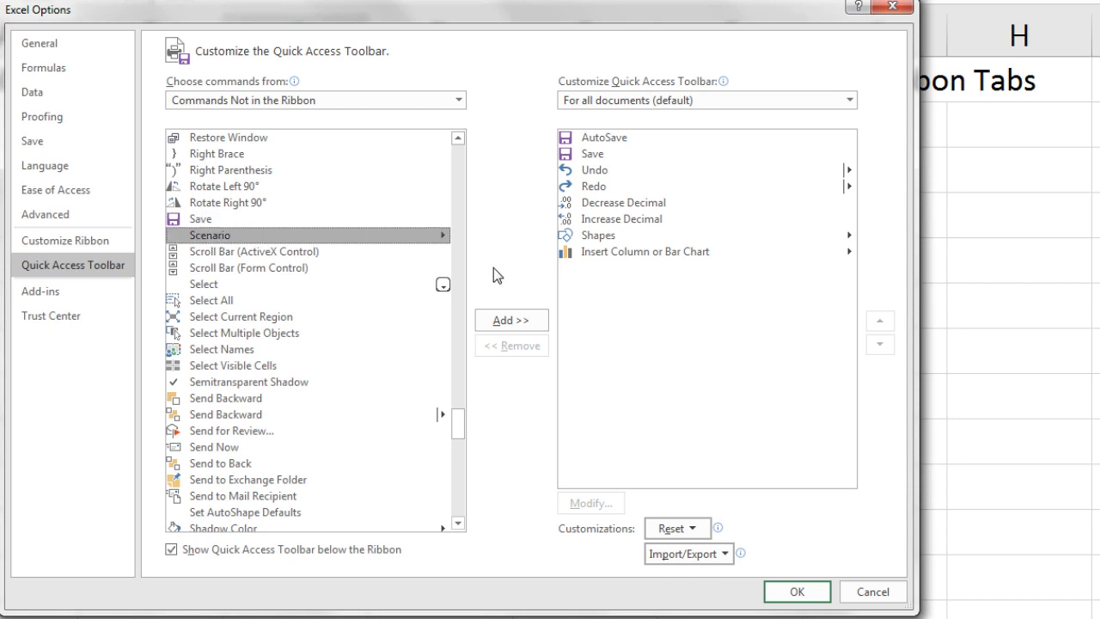
click(512, 321)
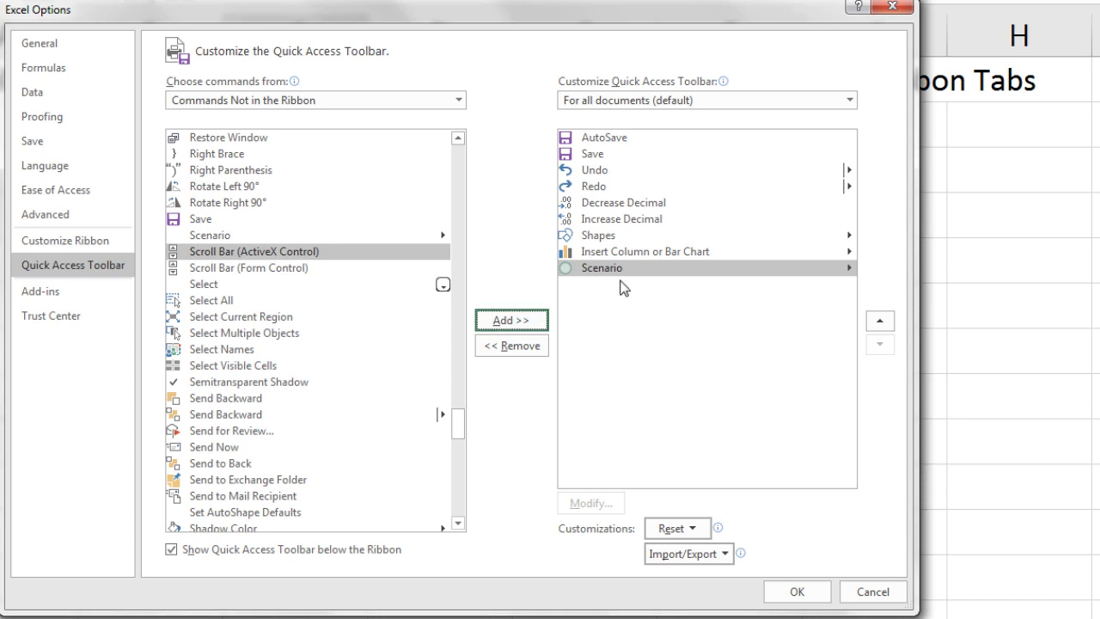
Add Speak Cells on Enter to the Quick Access Toolbar list
scroll(226, 392, down, 5)
scroll(227, 379, down, 4)
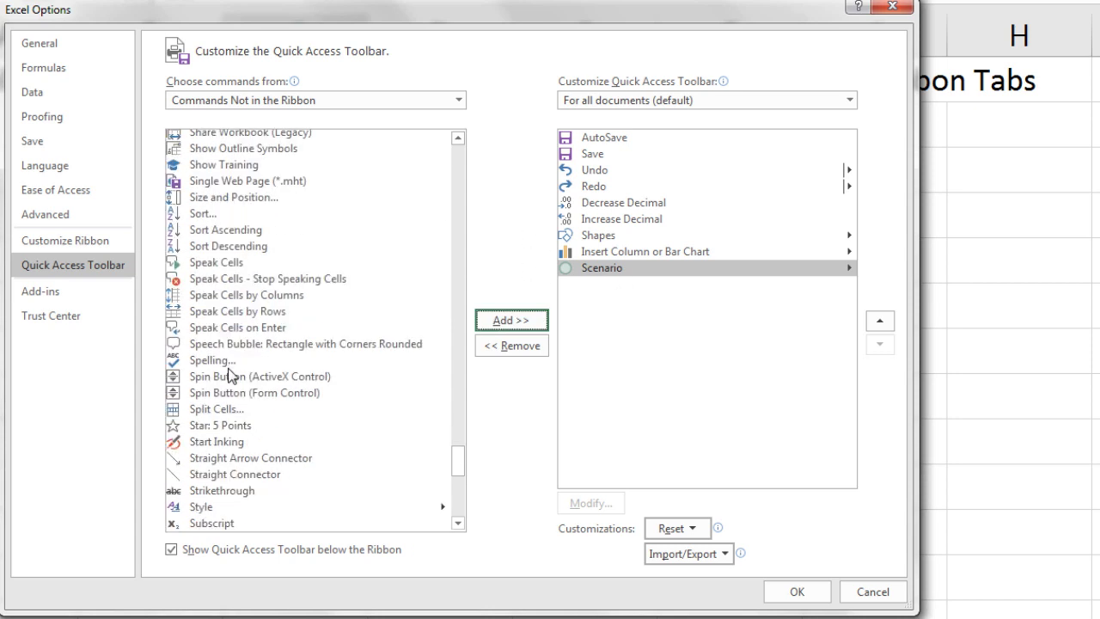
click(249, 330)
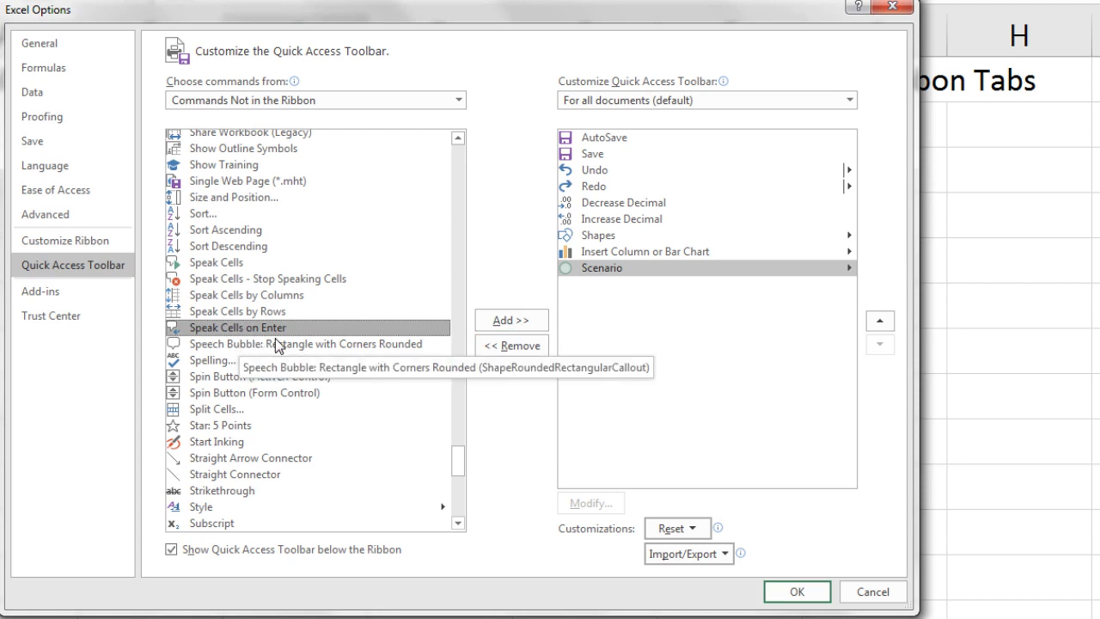
click(521, 324)
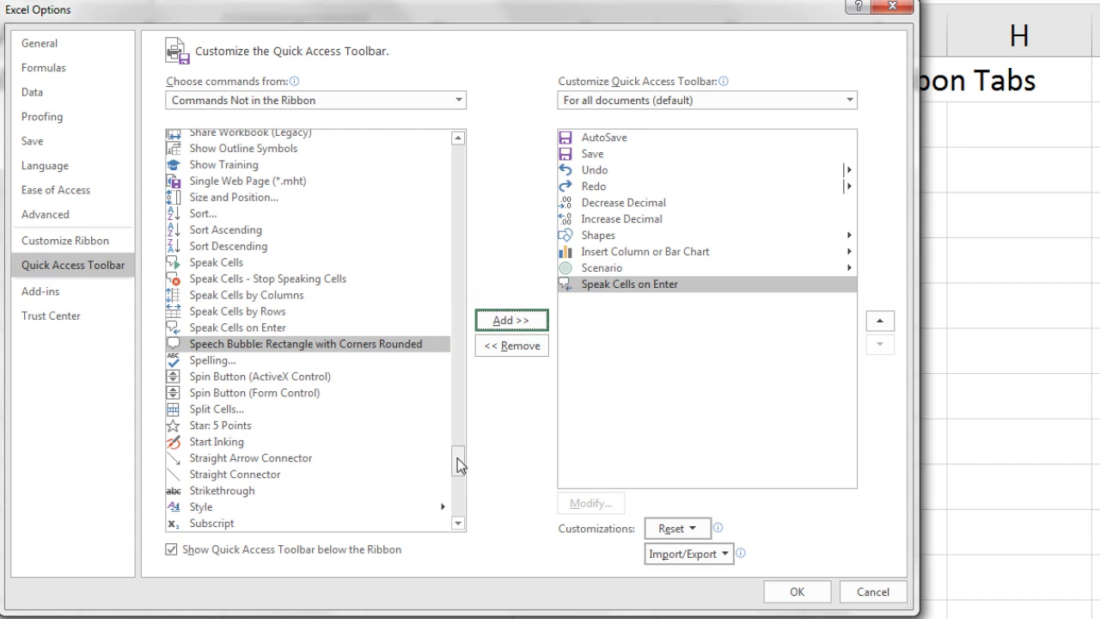
Add Paste as Linked Picture to the Quick Access Toolbar list
drag(459, 462, 457, 374)
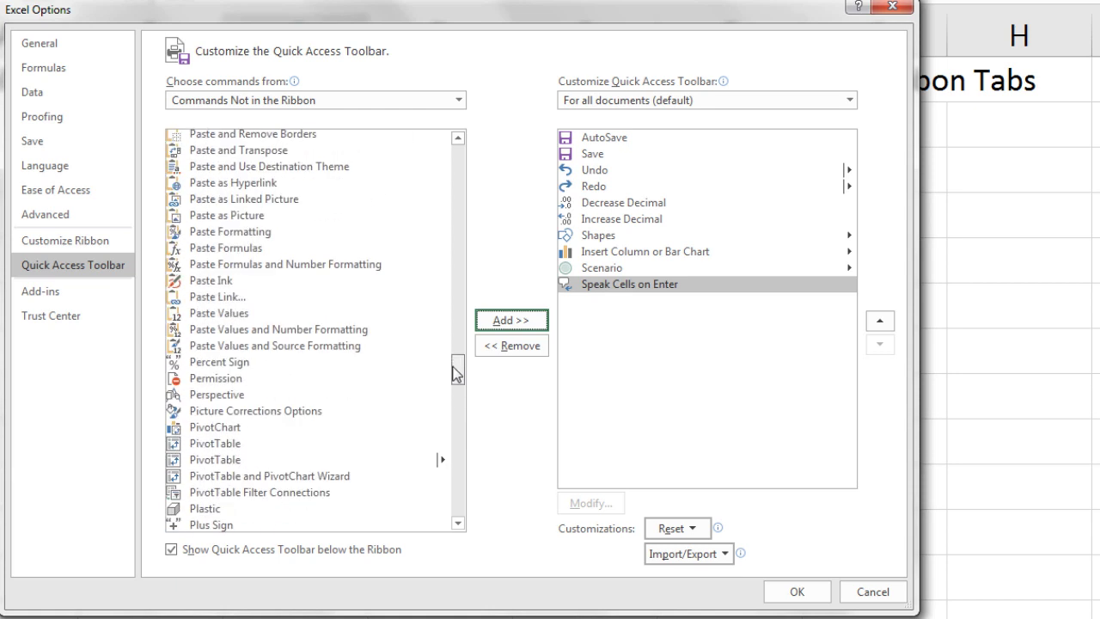
click(211, 205)
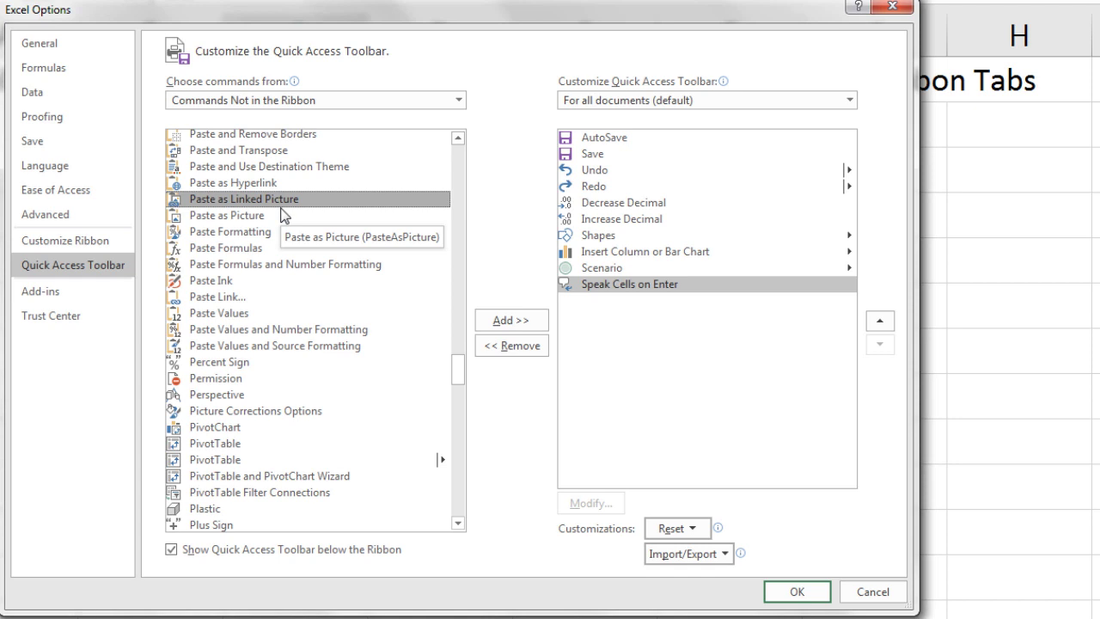
click(515, 323)
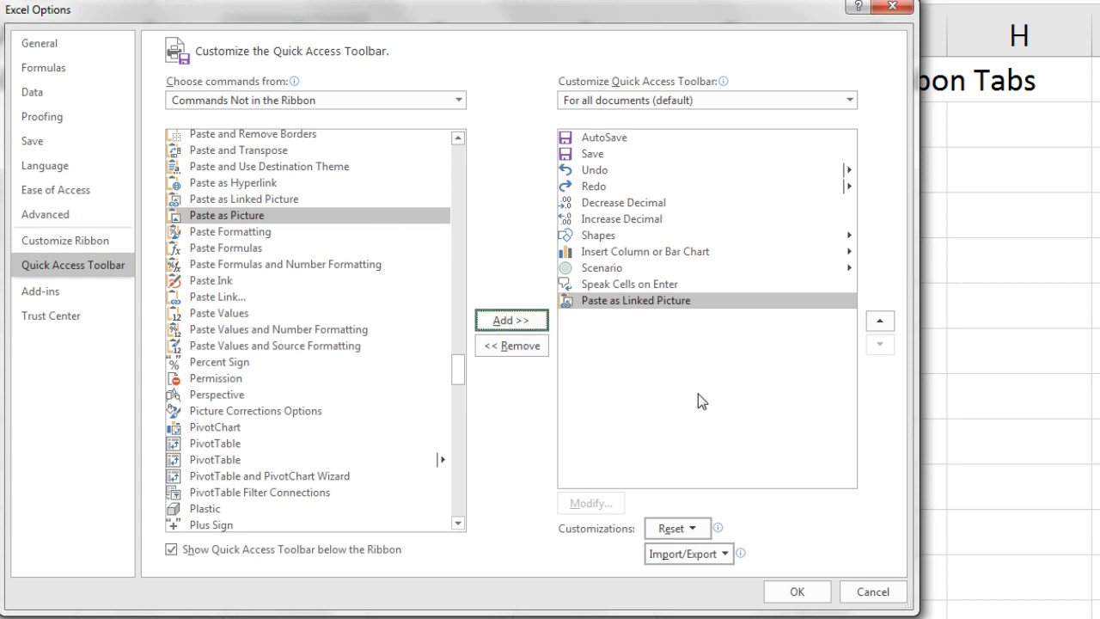
Remove AutoSave, Save, Undo and Redo so the toolbar list starts with Decrease Decimal
click(612, 137)
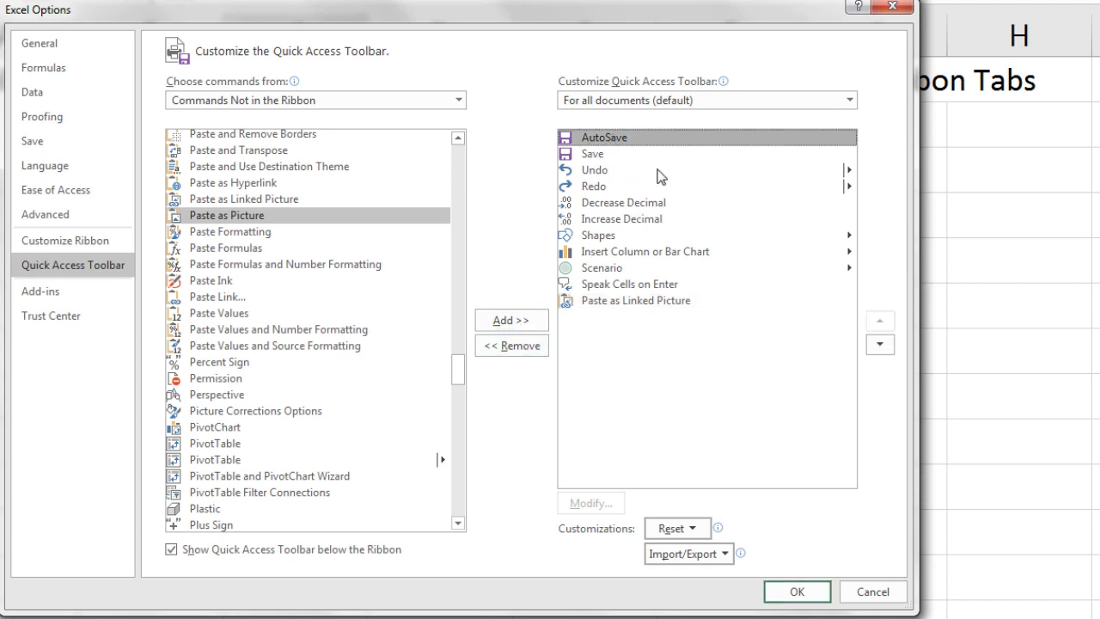
click(512, 347)
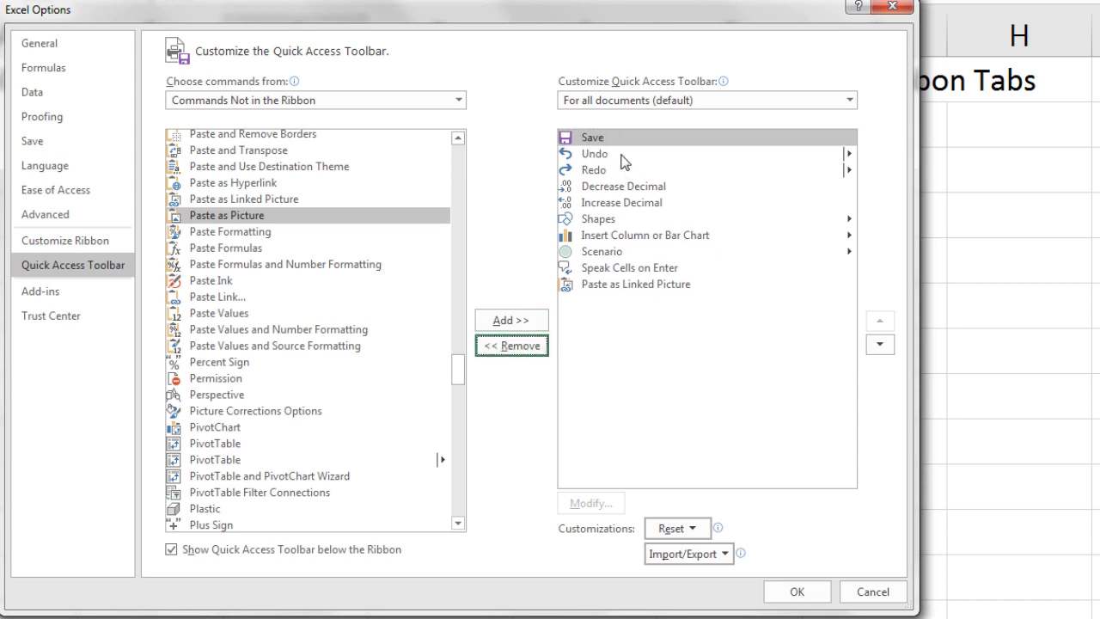
click(578, 140)
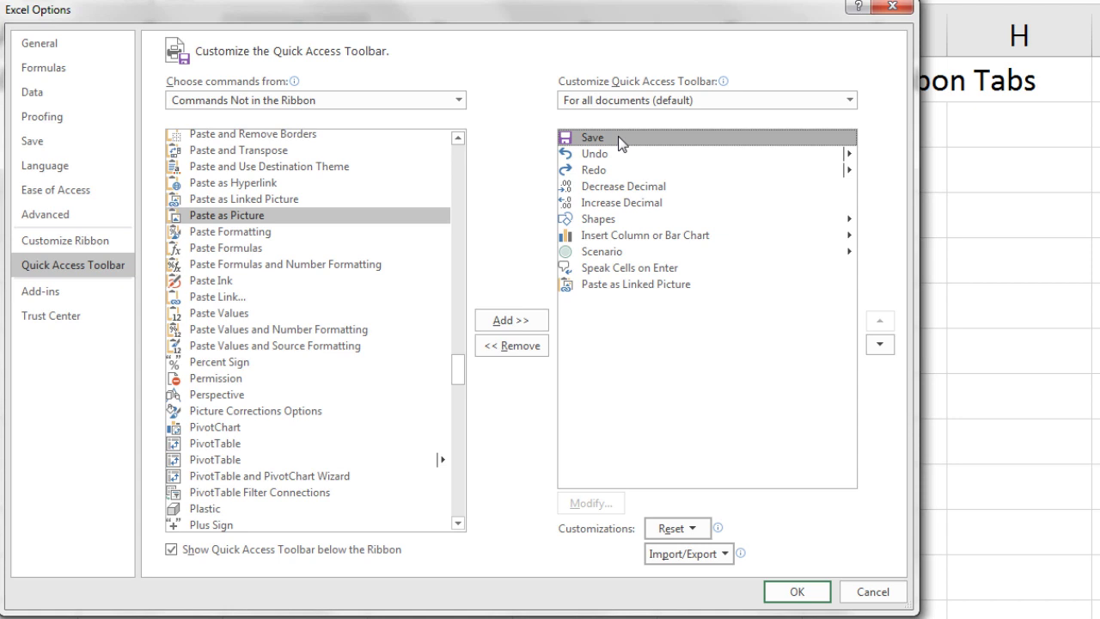
click(519, 358)
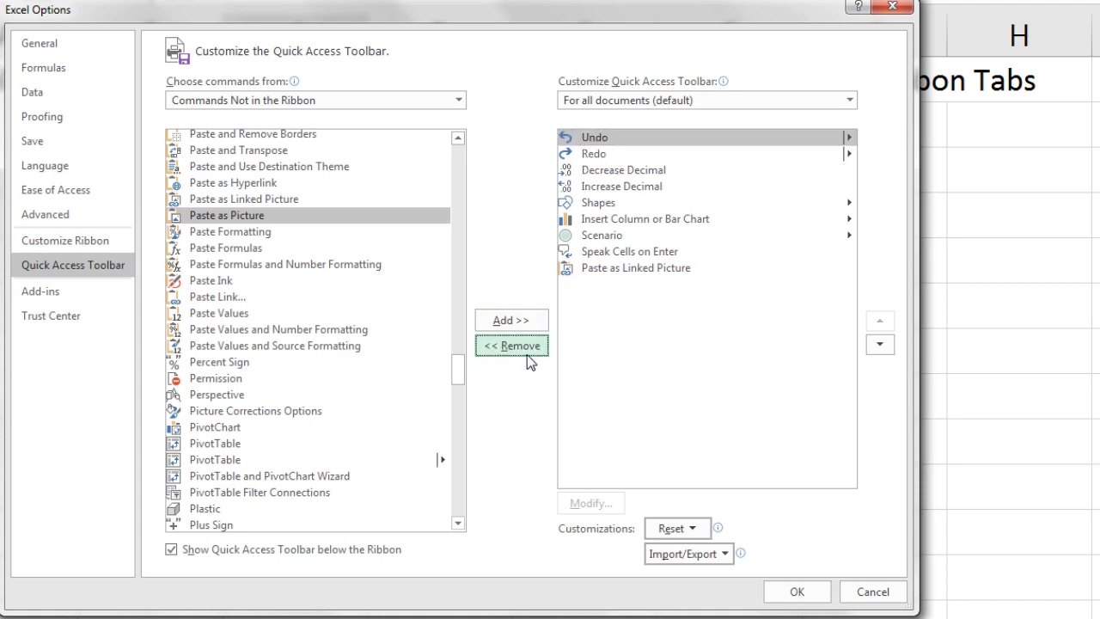
click(526, 354)
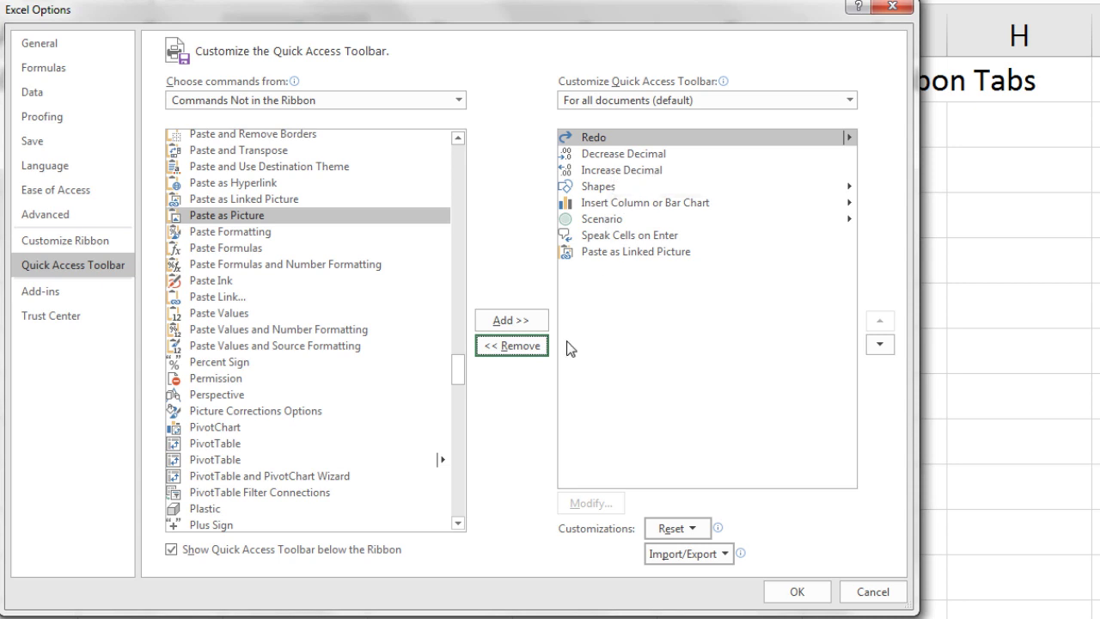
click(536, 349)
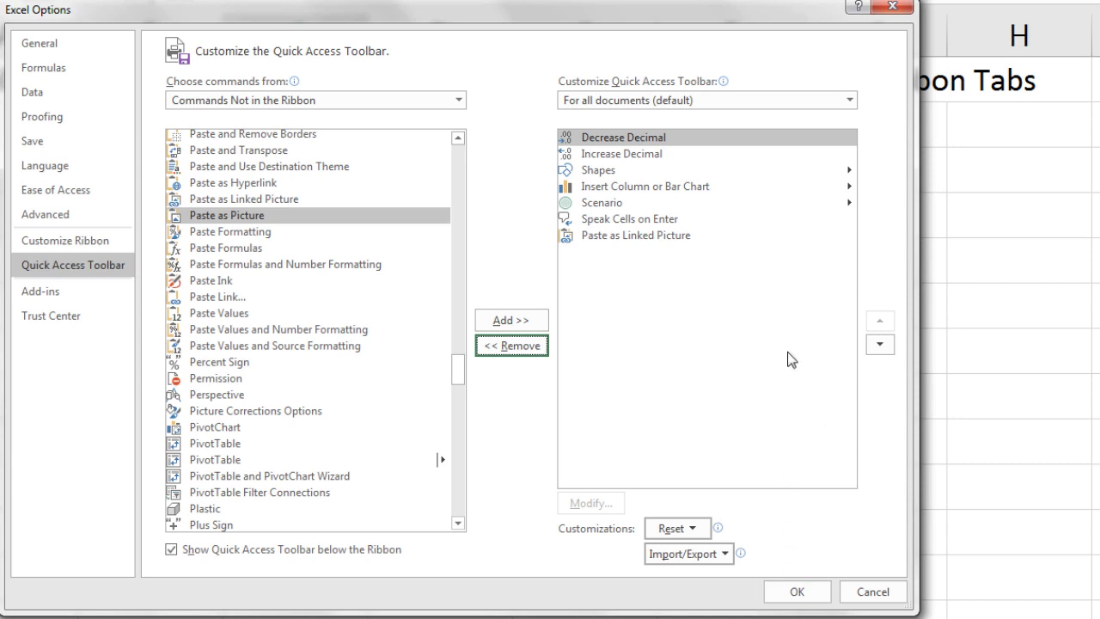
click(611, 205)
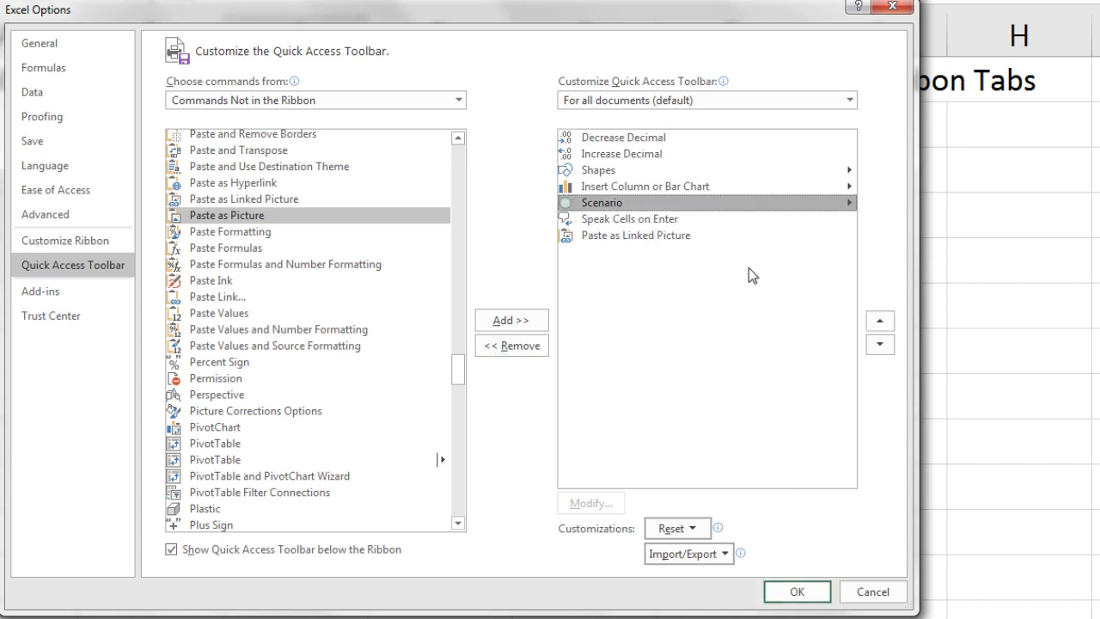
click(880, 324)
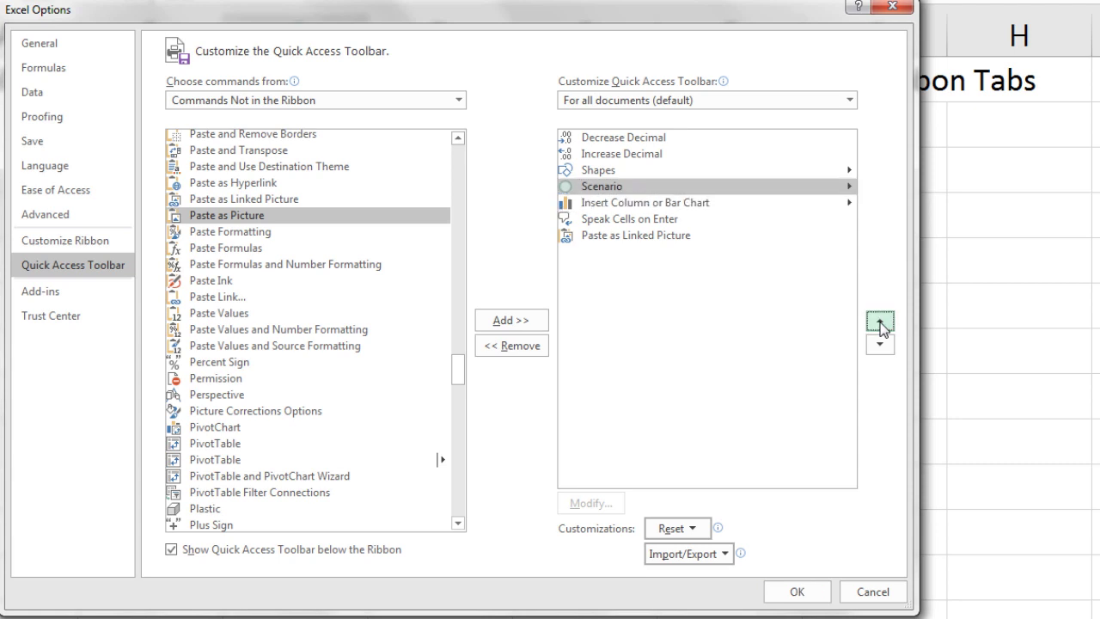
click(881, 324)
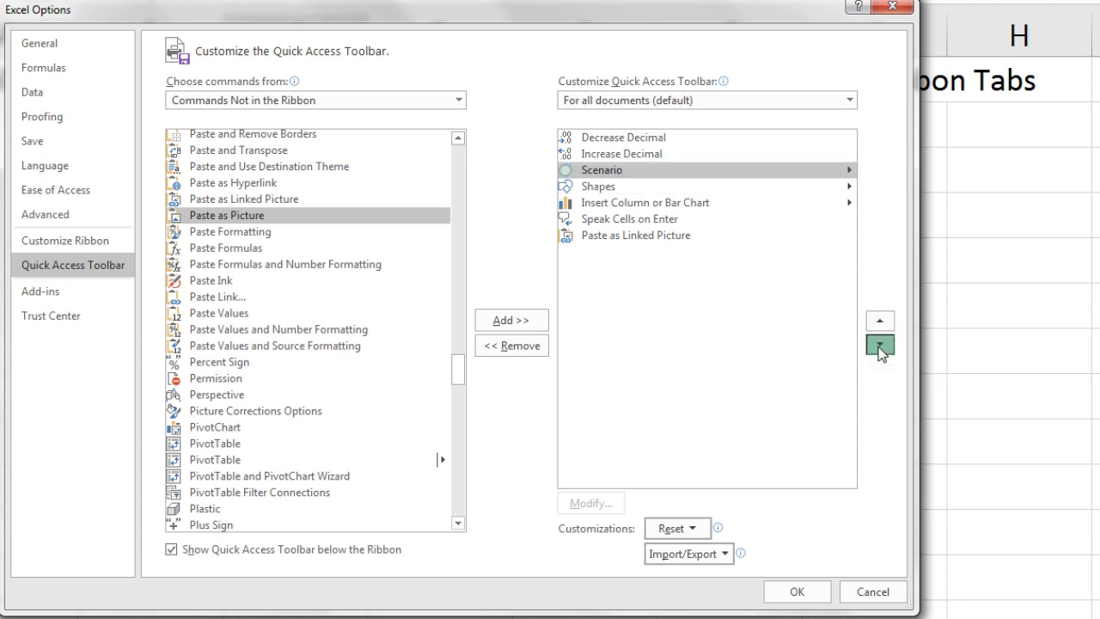
click(882, 347)
click(880, 346)
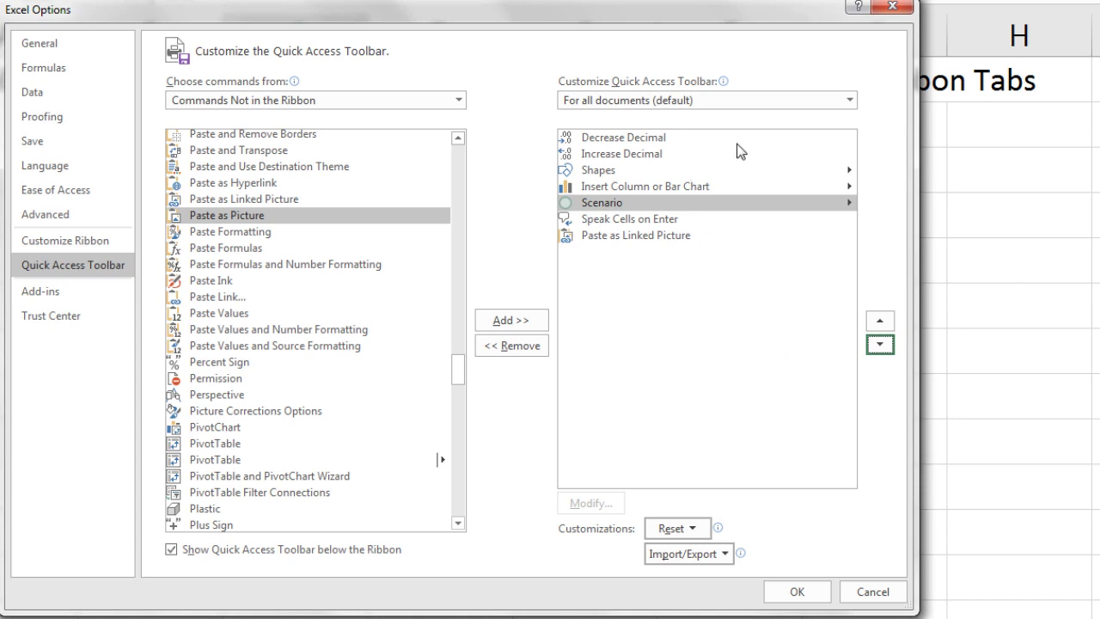
click(612, 142)
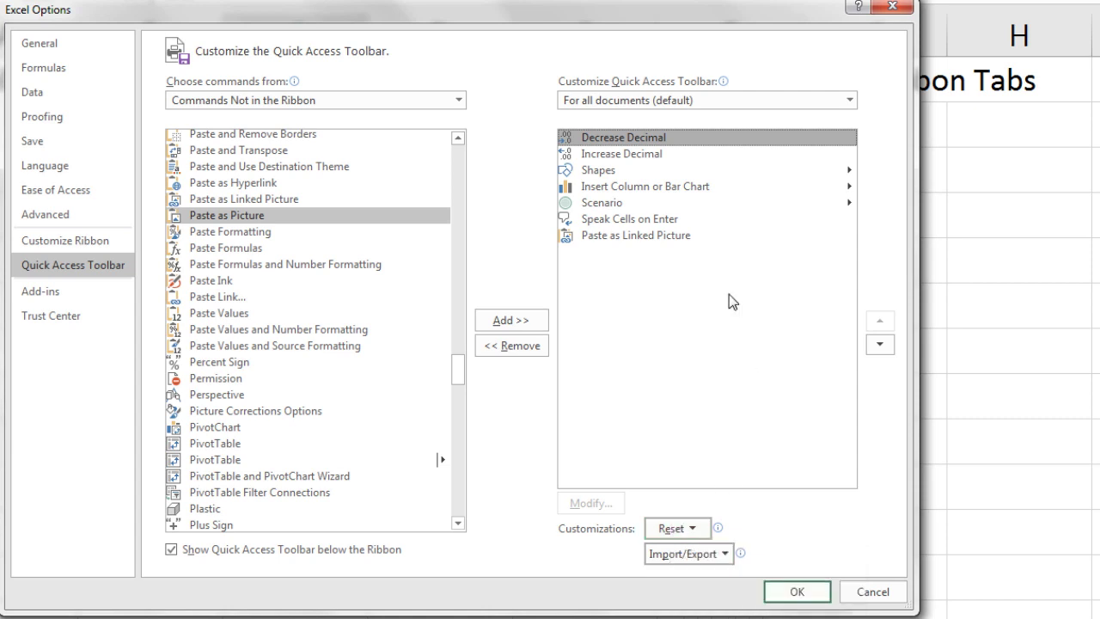
Apply the toolbar changes, turn on Speak Cells on Enter, and enter 25.25 in C7
click(798, 591)
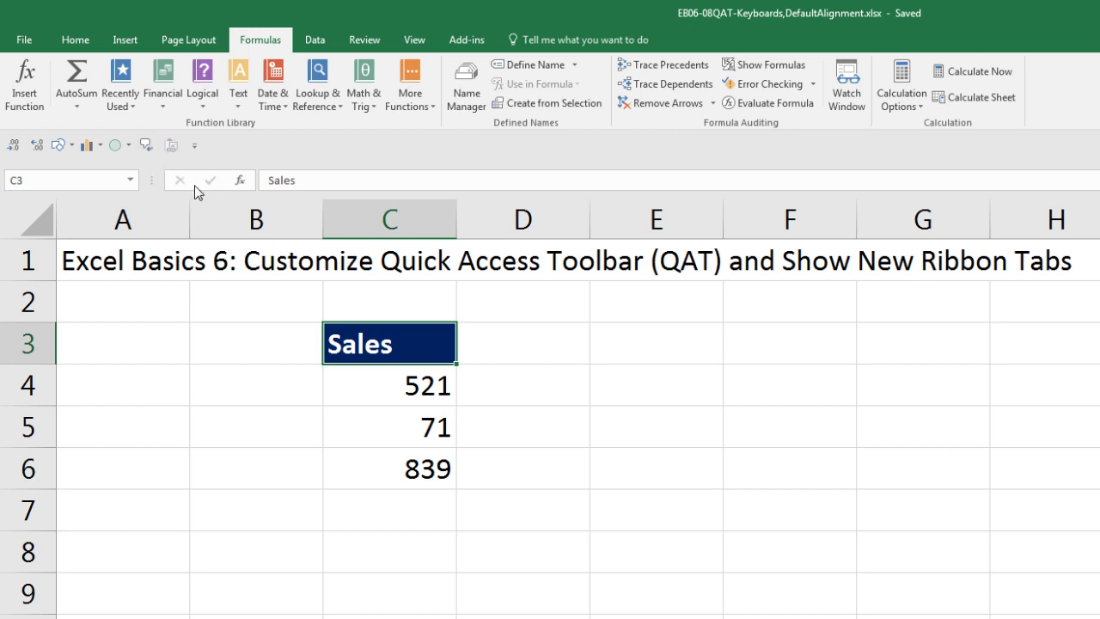
click(147, 147)
click(419, 498)
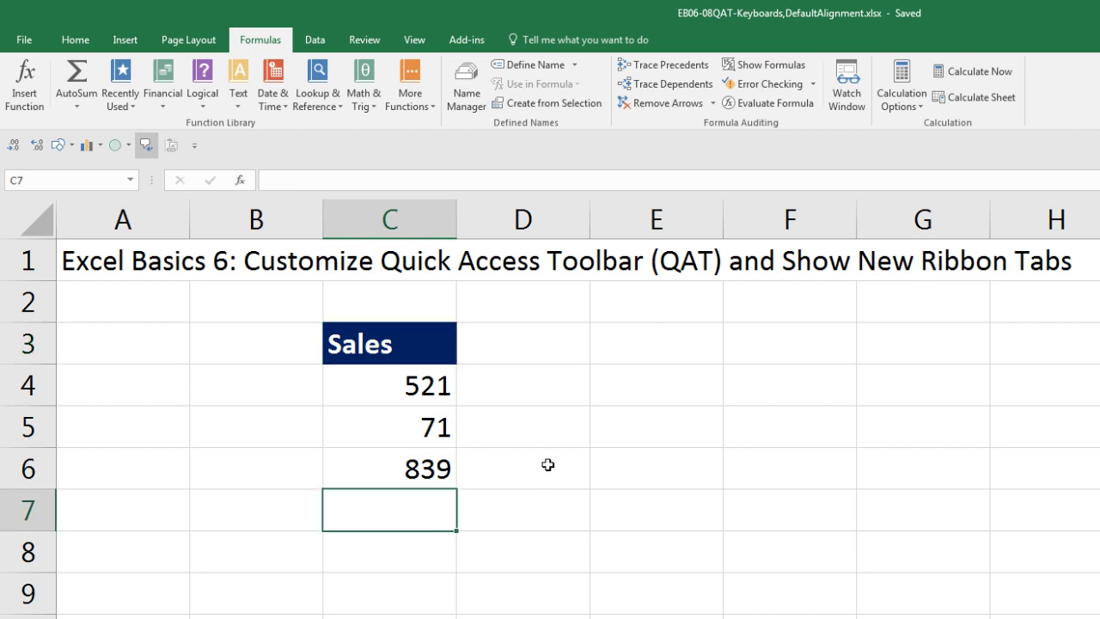
text(25.25)
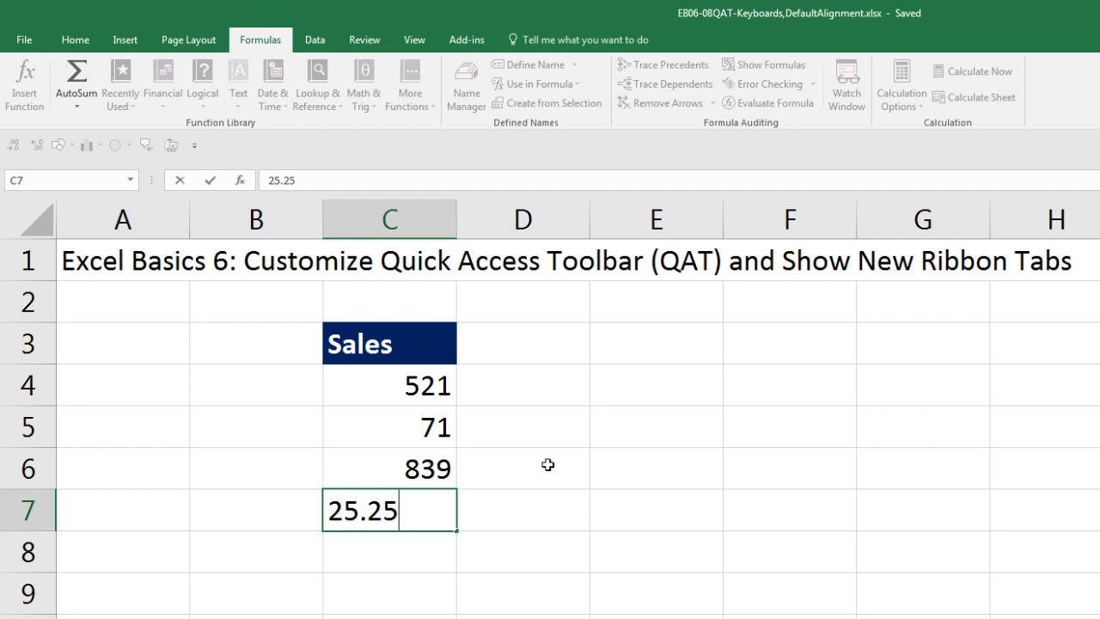
key(Return)
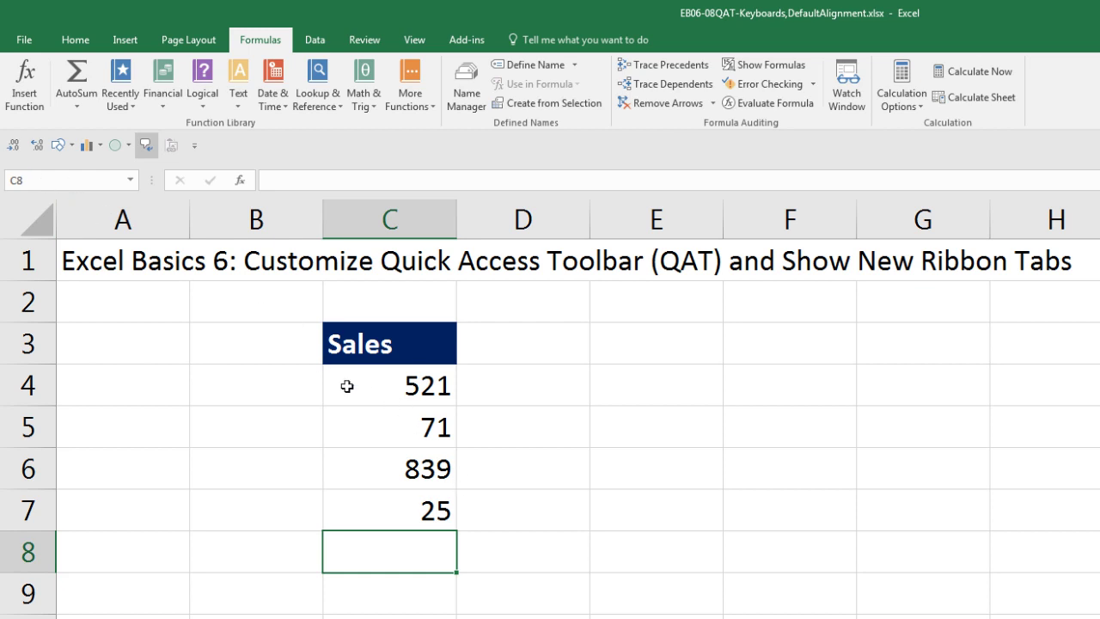
Format the Sales values C4:C13 to show two decimal places
drag(360, 383, 415, 618)
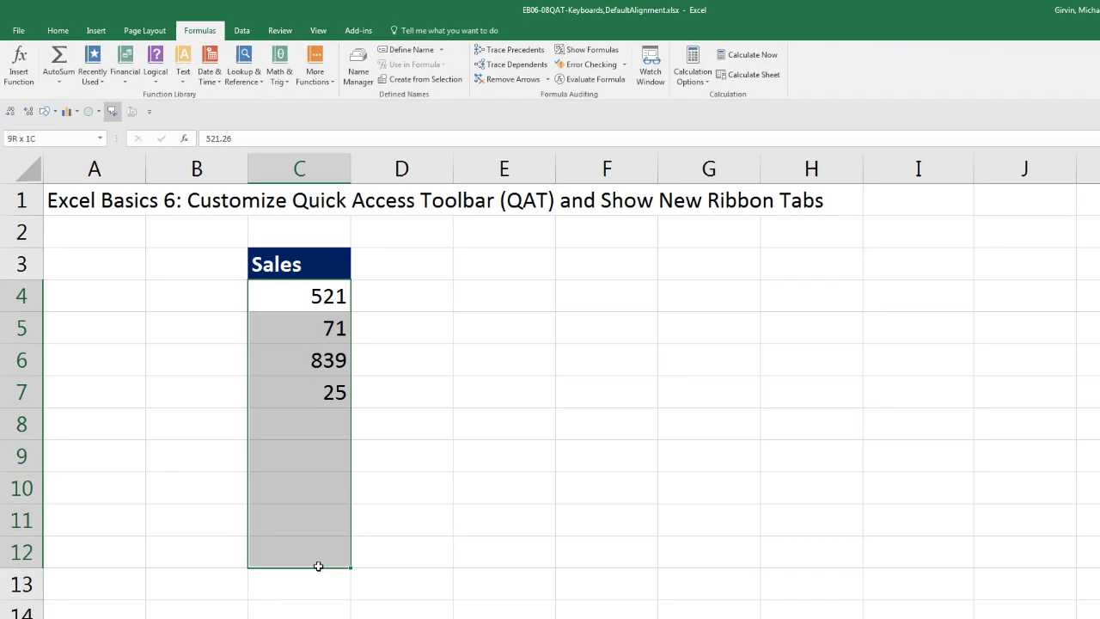
drag(318, 566, 319, 582)
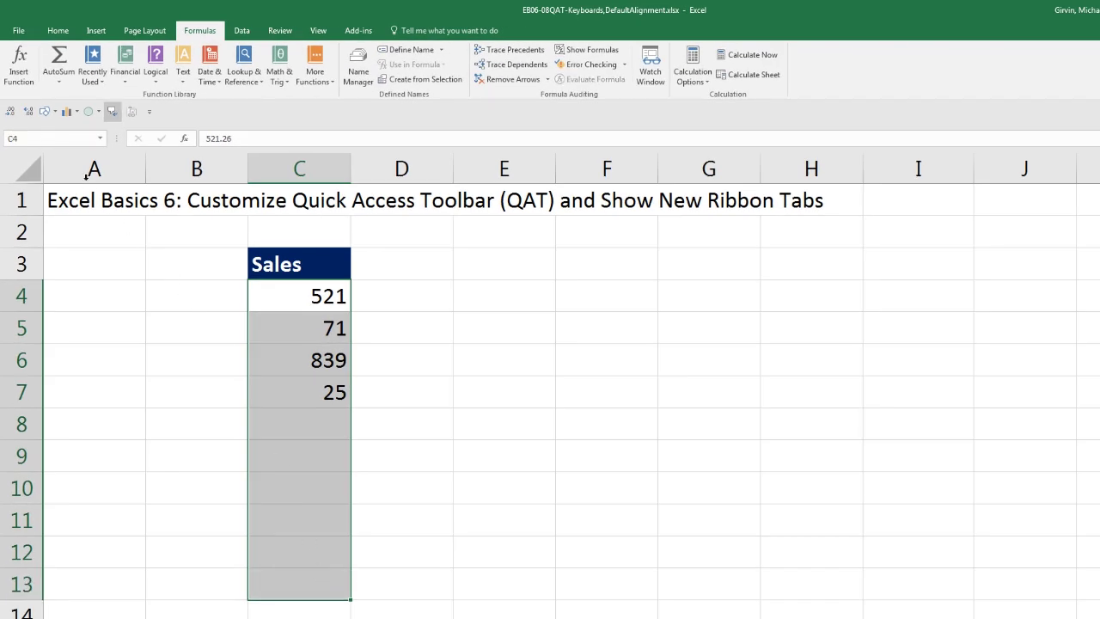
click(29, 113)
click(29, 113)
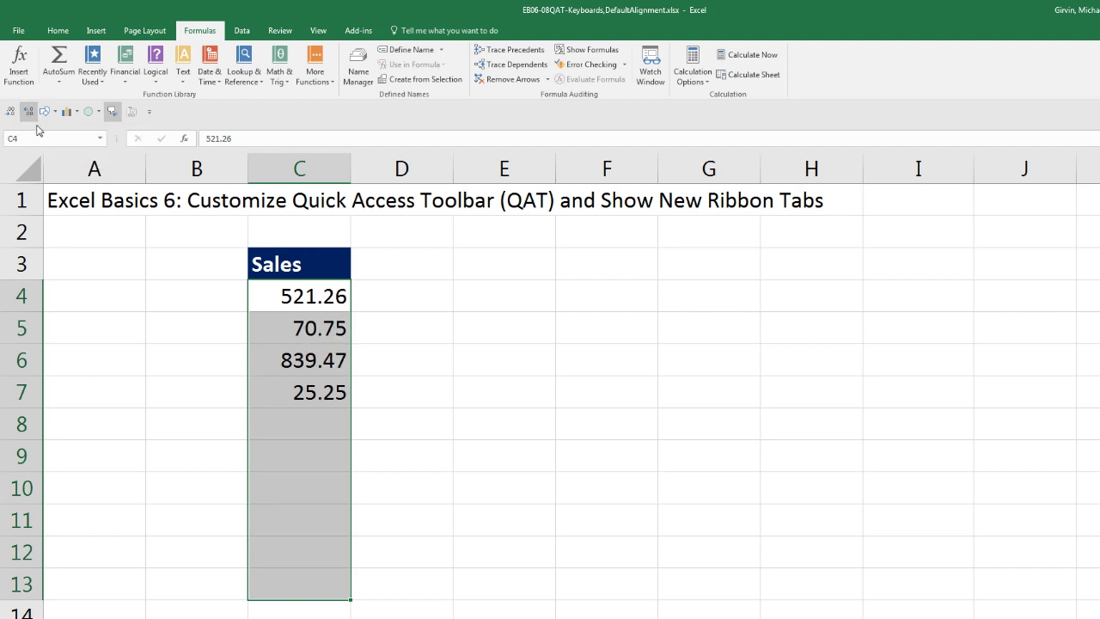
Enter 69.43 in C8 and 125.25 in C9
click(317, 421)
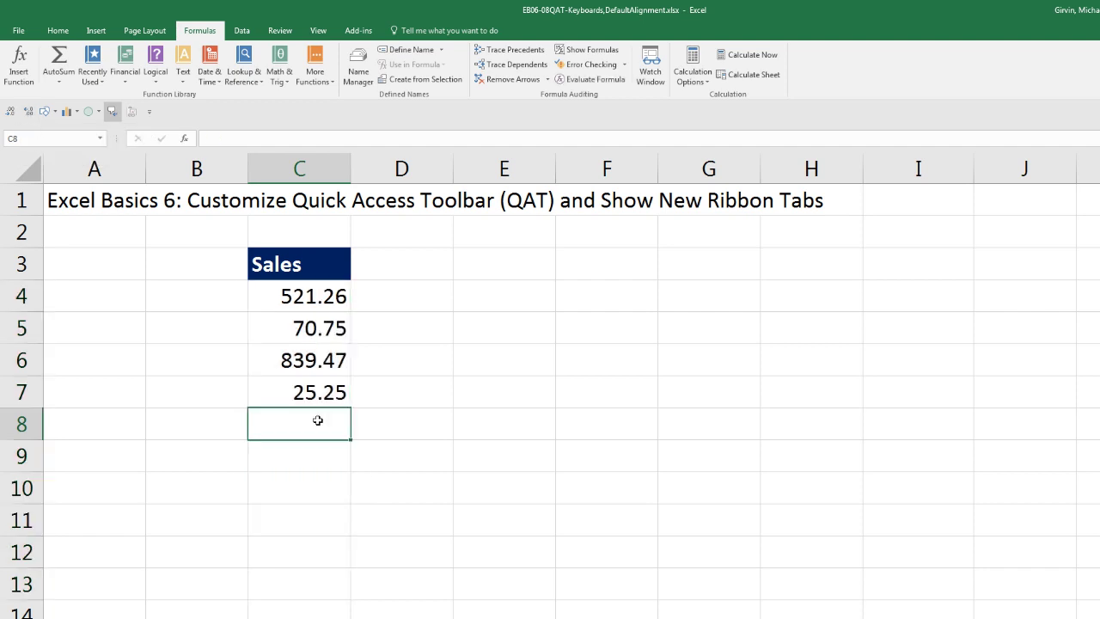
text(69.43)
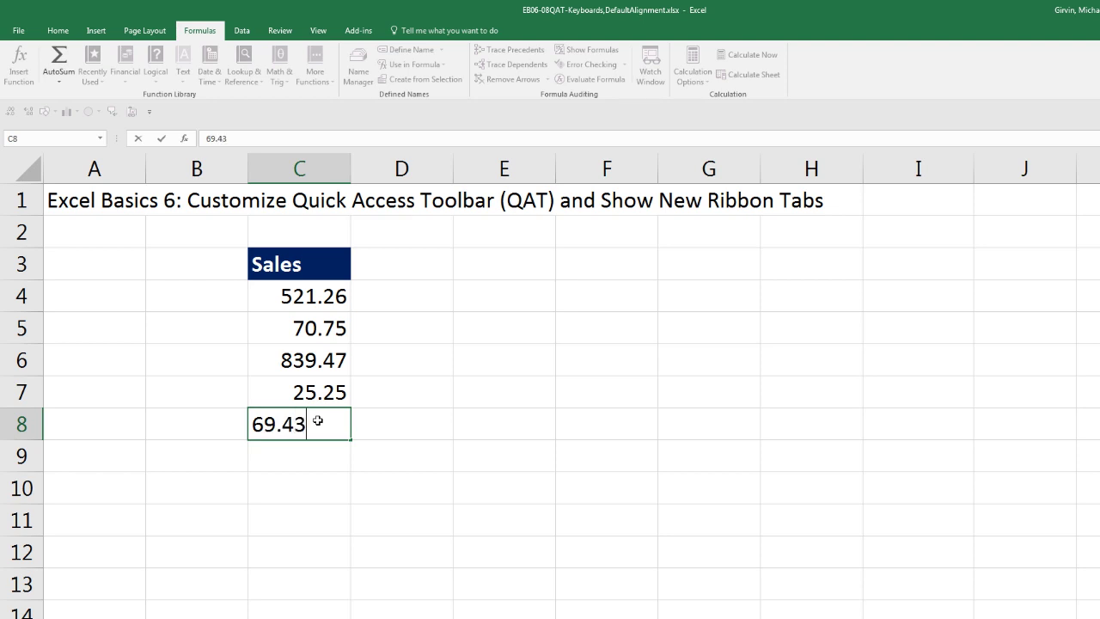
key(Return)
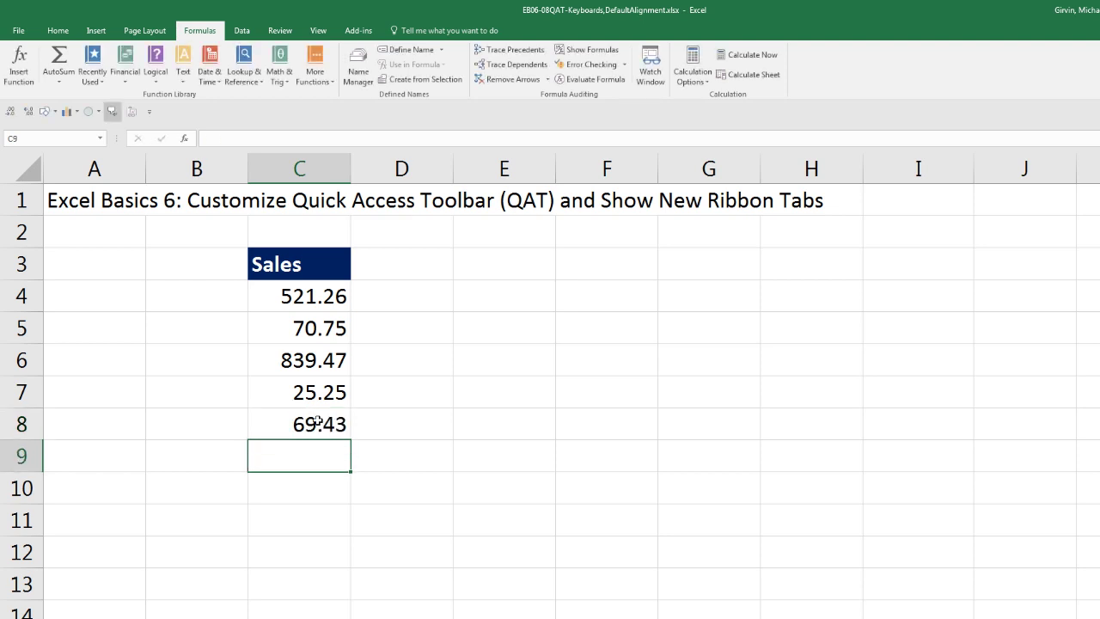
text(125.2)
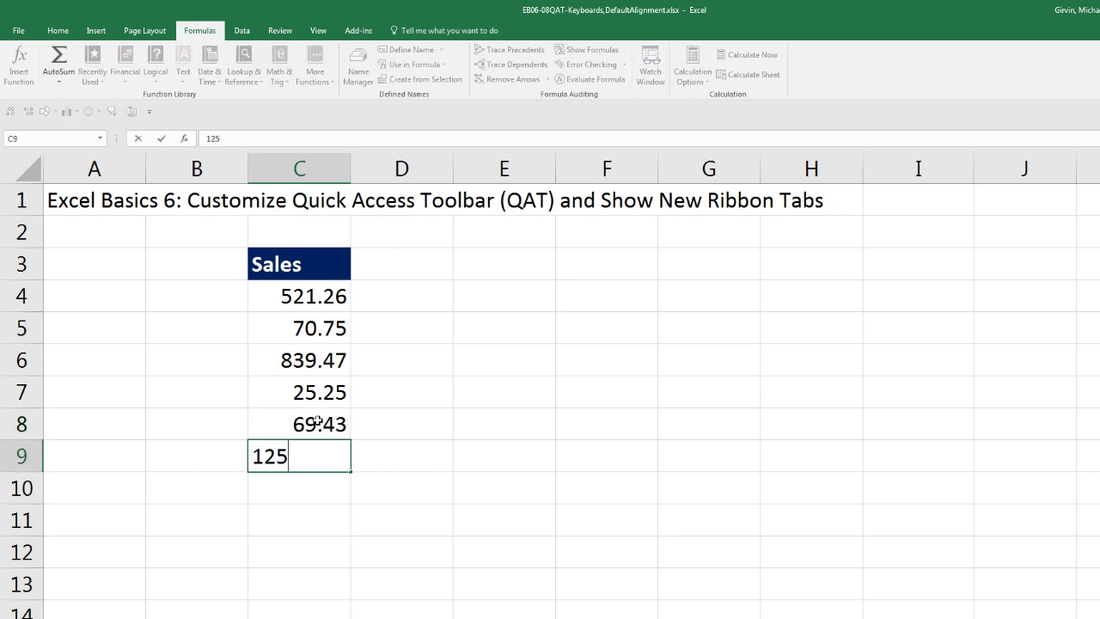
text(5)
key(Return)
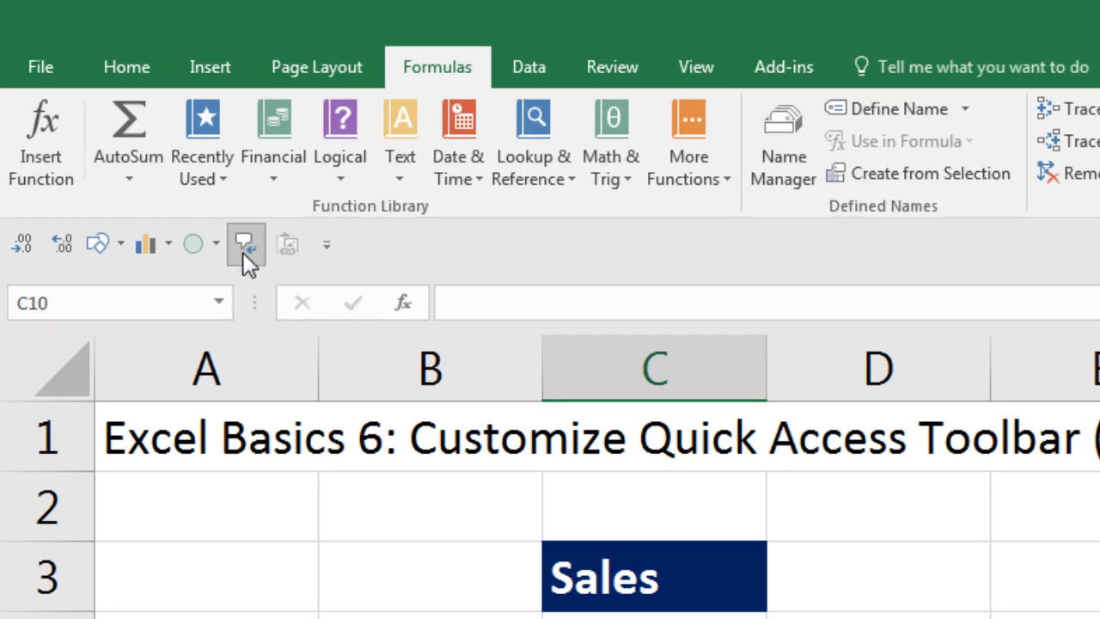
Open the Speak Cells on Enter button's options and close them without changes
right_click(212, 220)
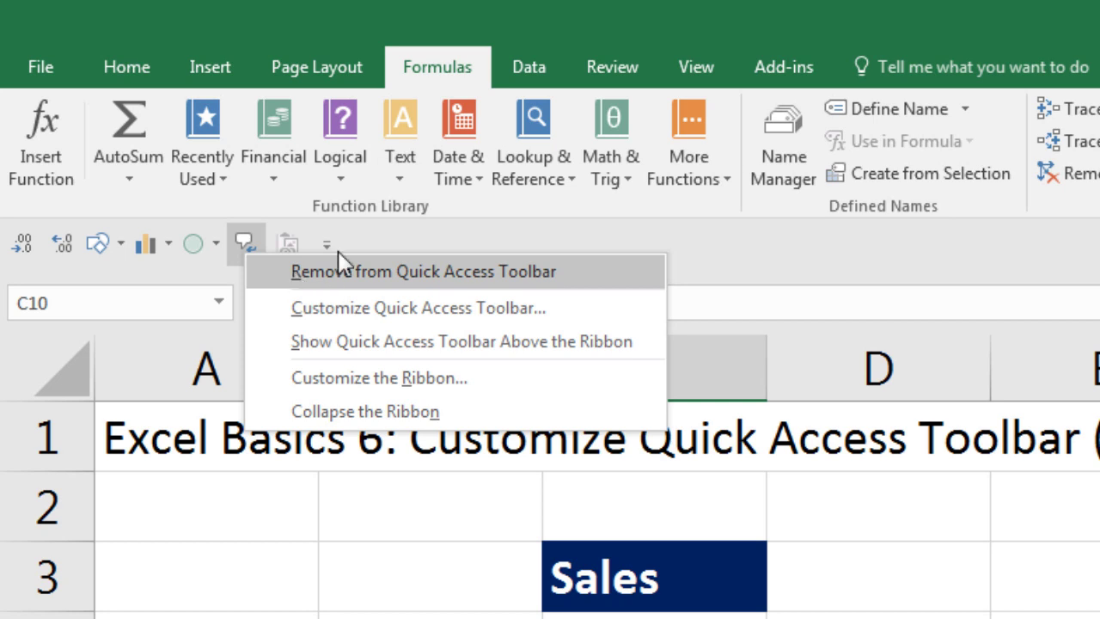
click(369, 236)
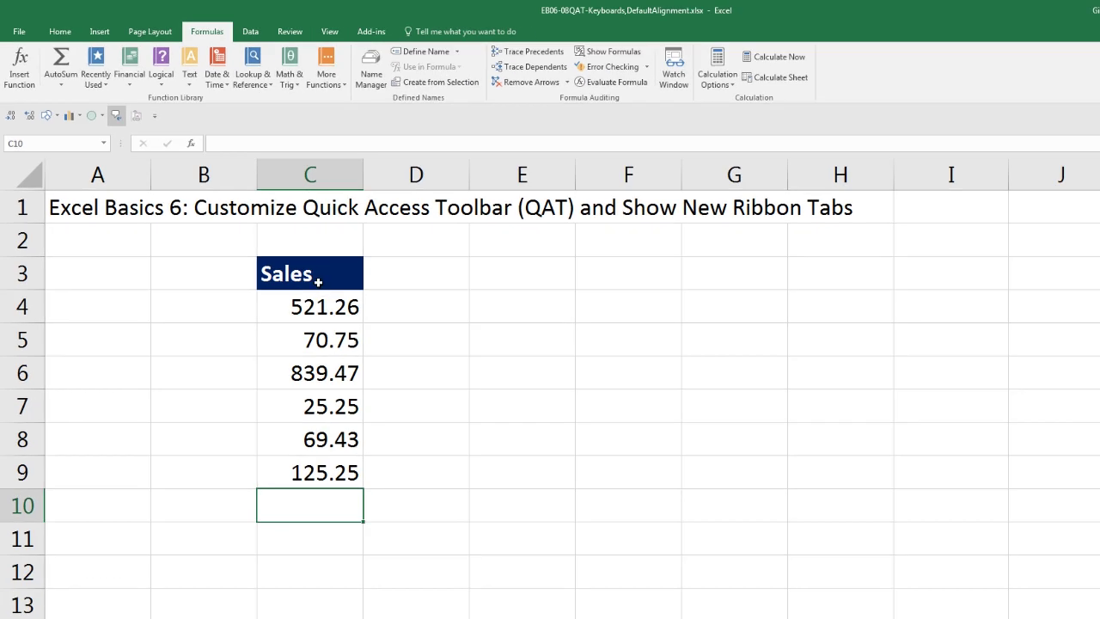
Copy the Sales range C3:C9 and paste it as a linked picture at F3
drag(317, 282, 333, 465)
key(ctrl+c)
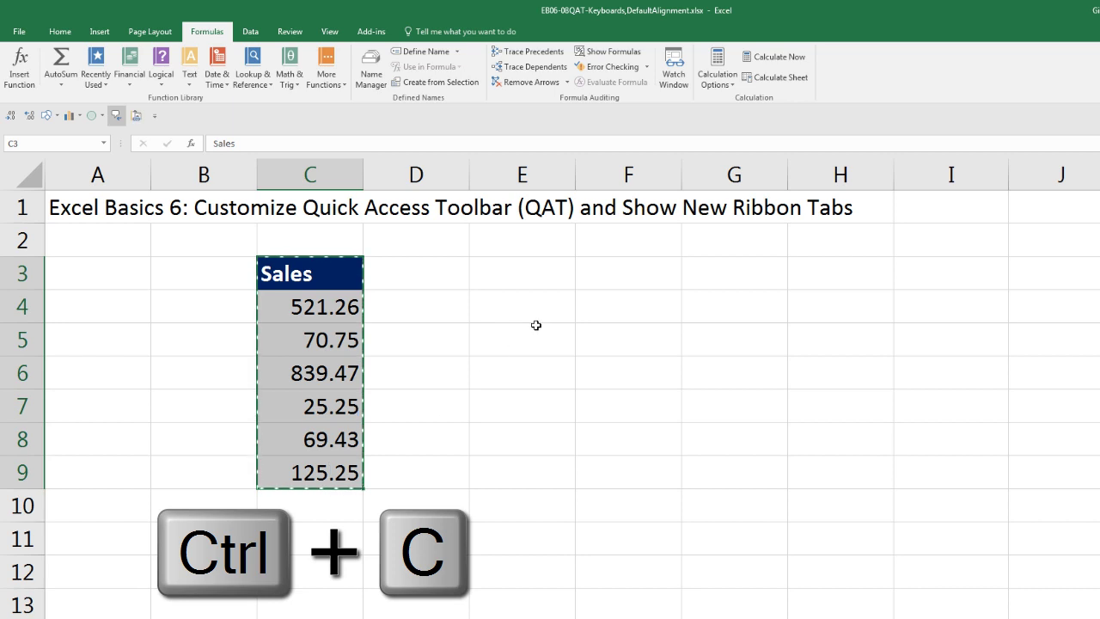
click(605, 273)
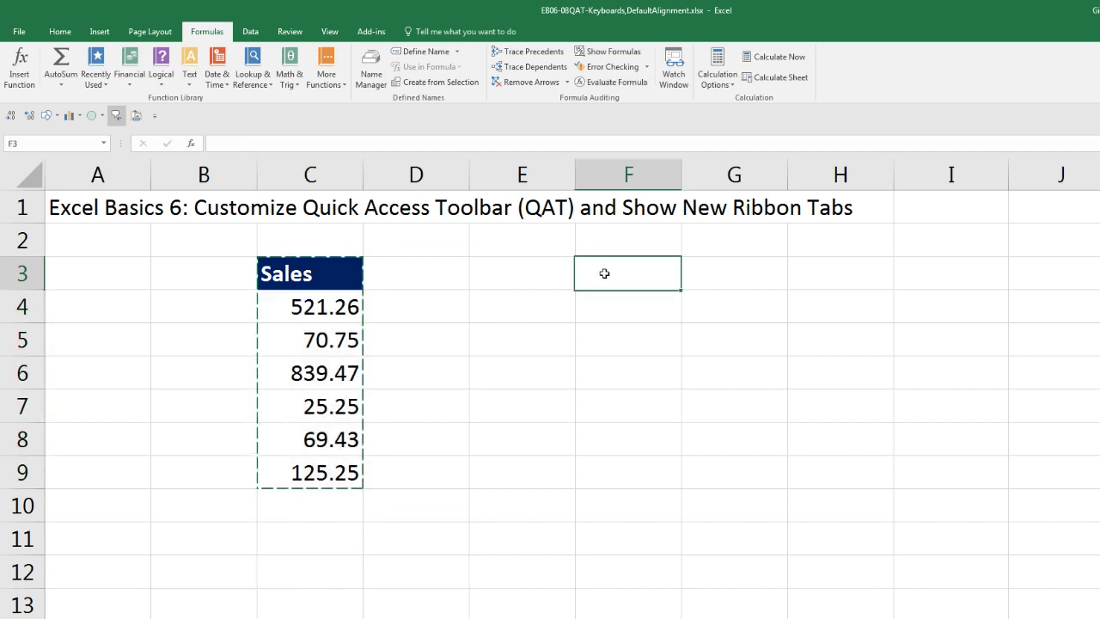
click(134, 121)
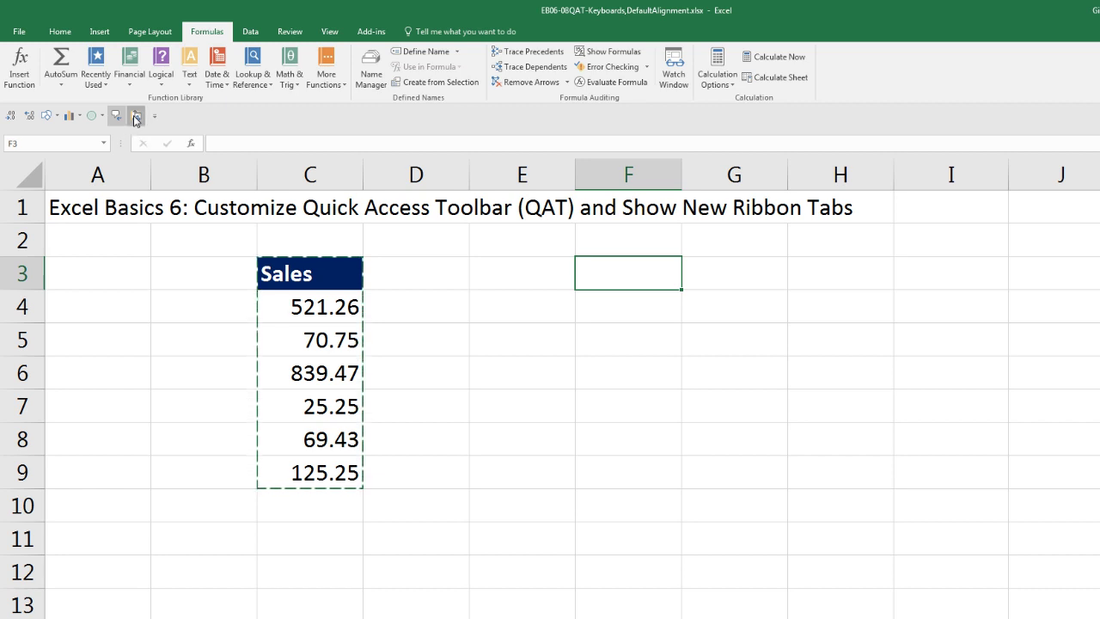
Change C5 to 87.52 and nudge the linked picture into place beside column F
click(299, 342)
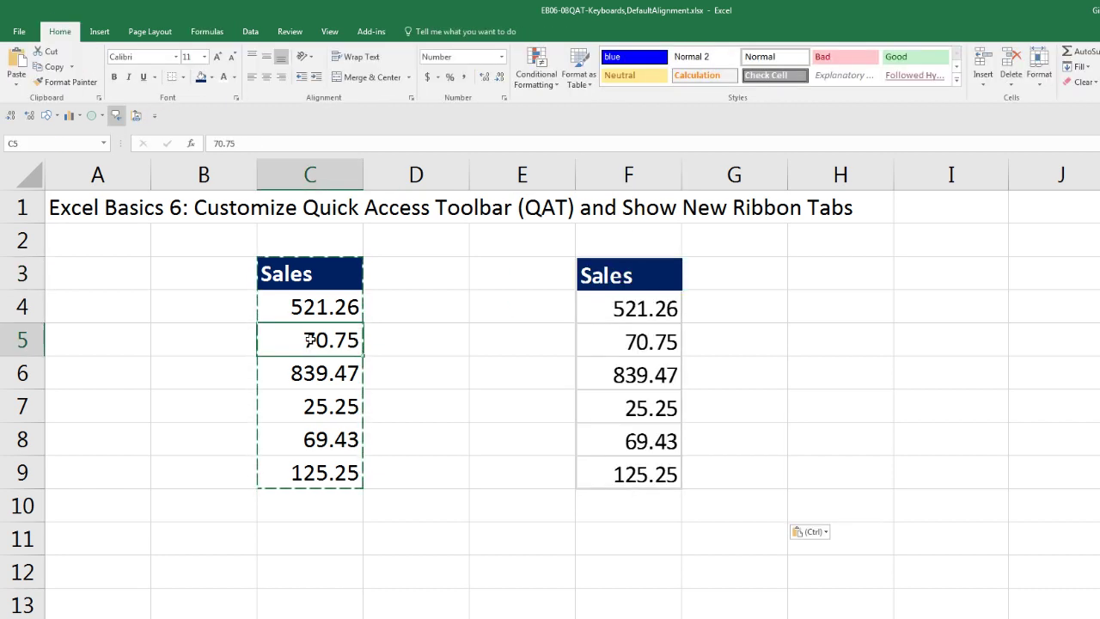
text(87)
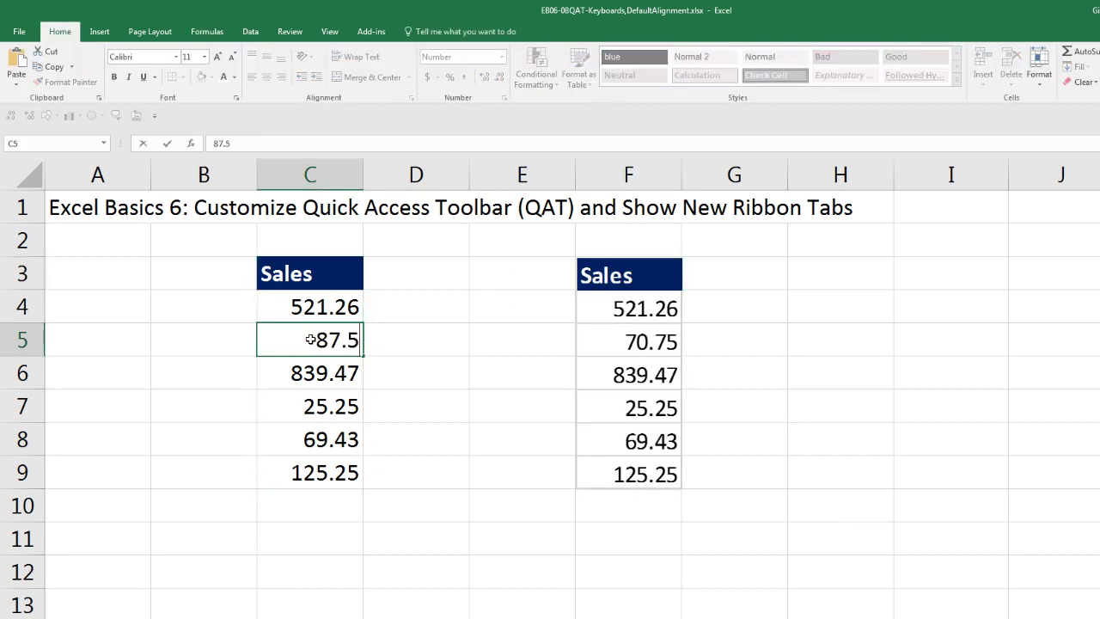
key(Return)
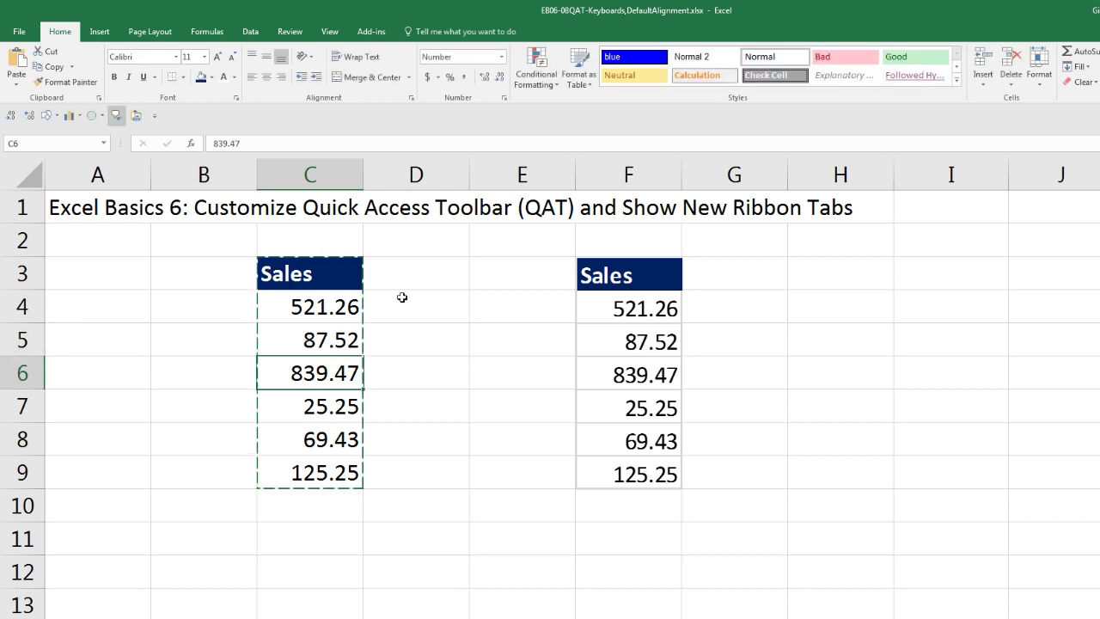
click(619, 275)
mouse_move(621, 277)
mouse_down()
mouse_move(695, 272)
mouse_move(602, 267)
mouse_up()
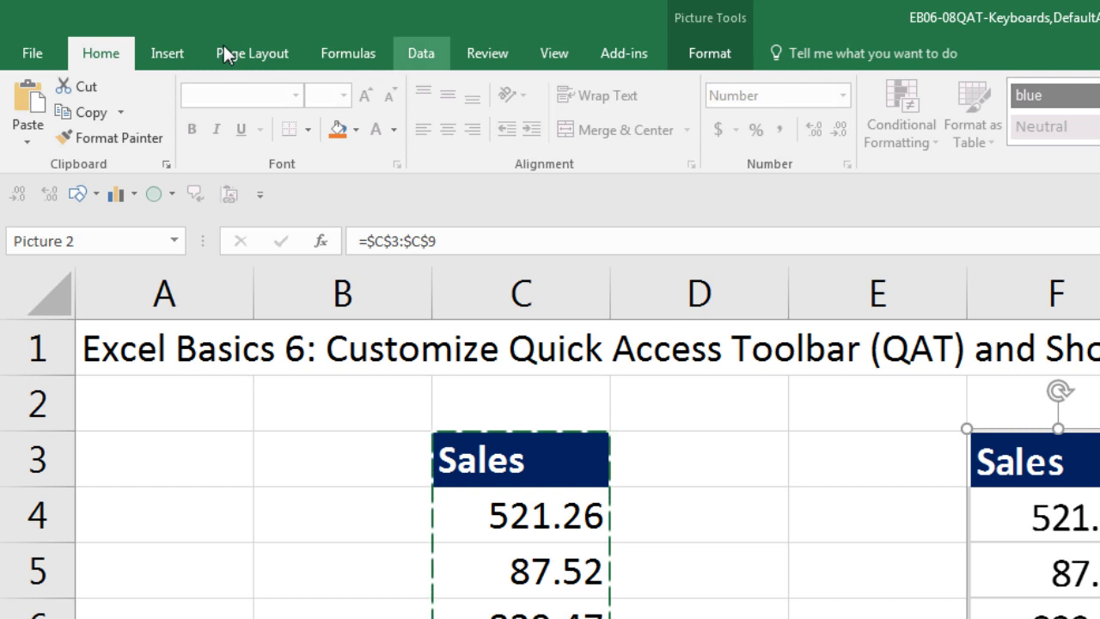
Check Developer in Customize the Ribbon, then open the new Developer tab to see its commands
click(157, 51)
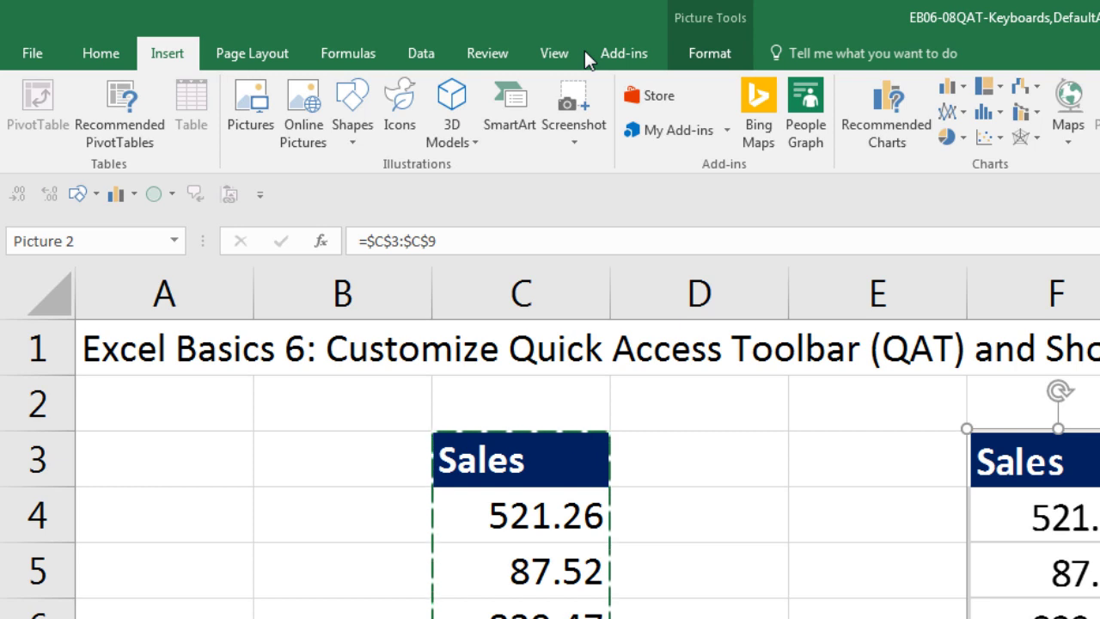
right_click(247, 60)
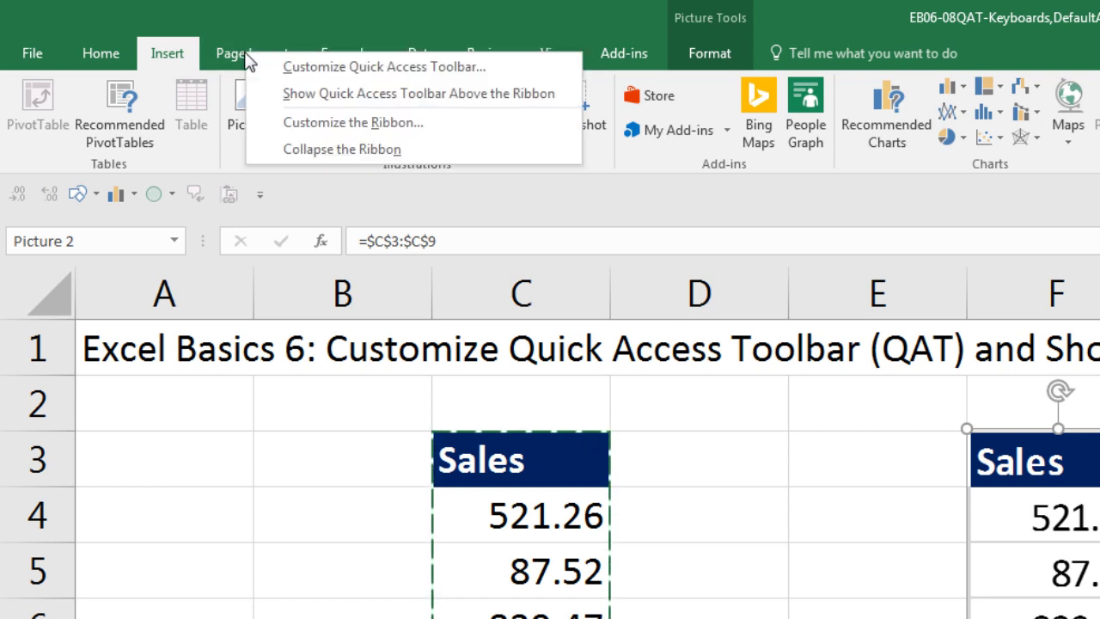
click(275, 129)
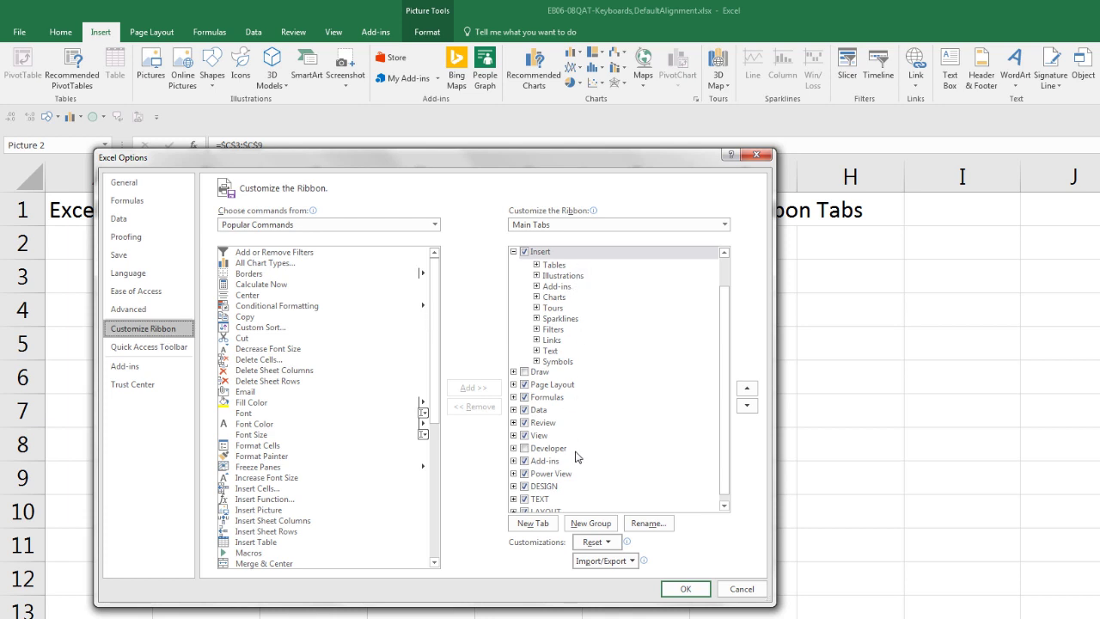
click(524, 448)
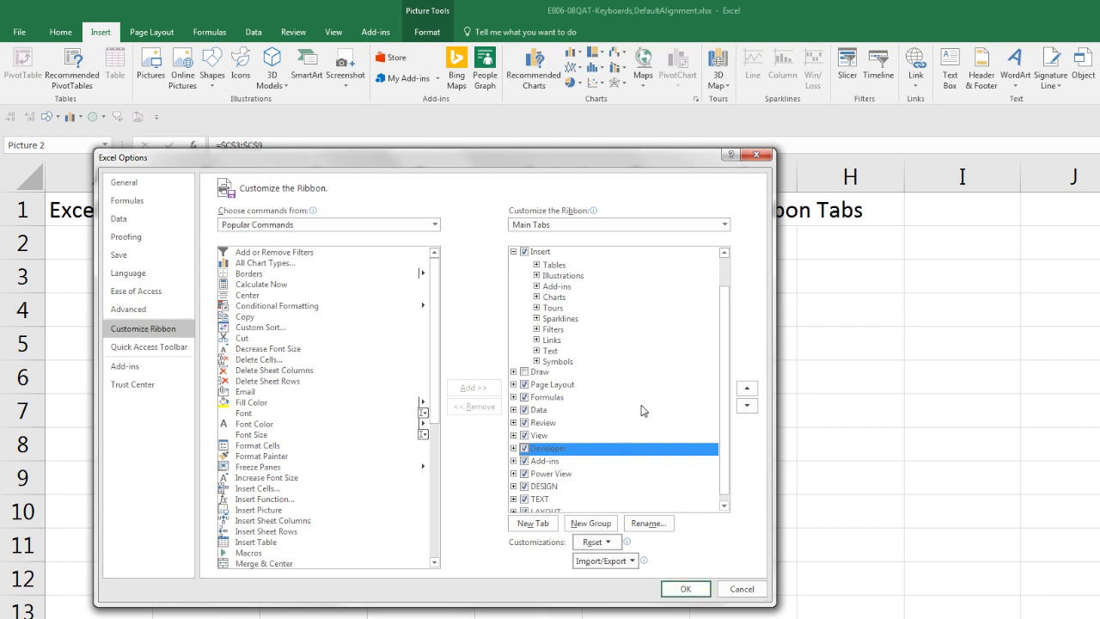
click(686, 590)
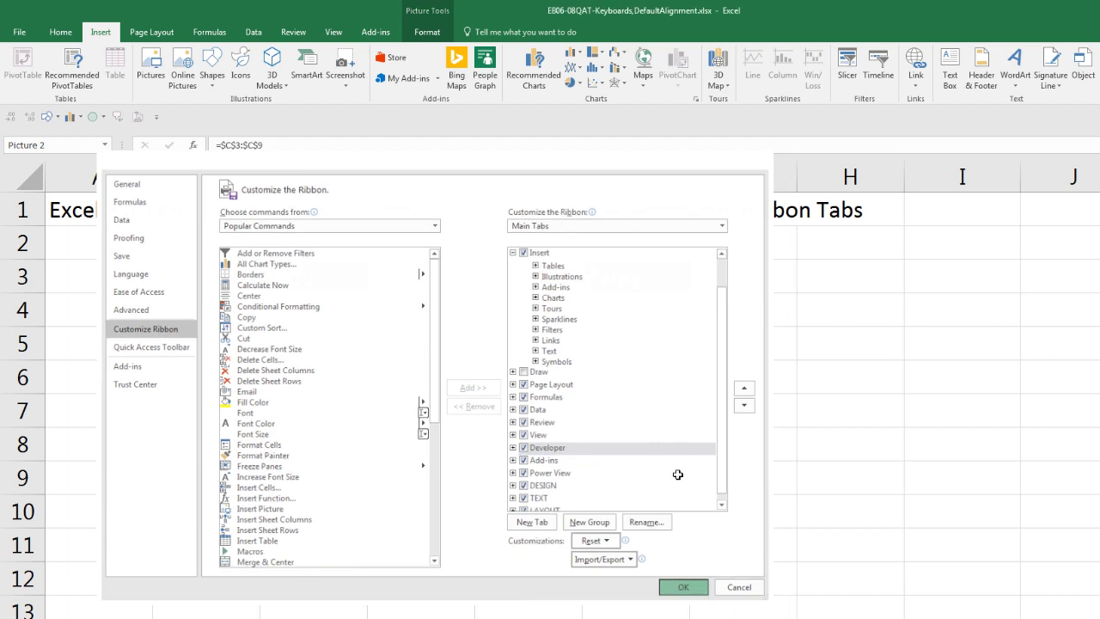
click(379, 33)
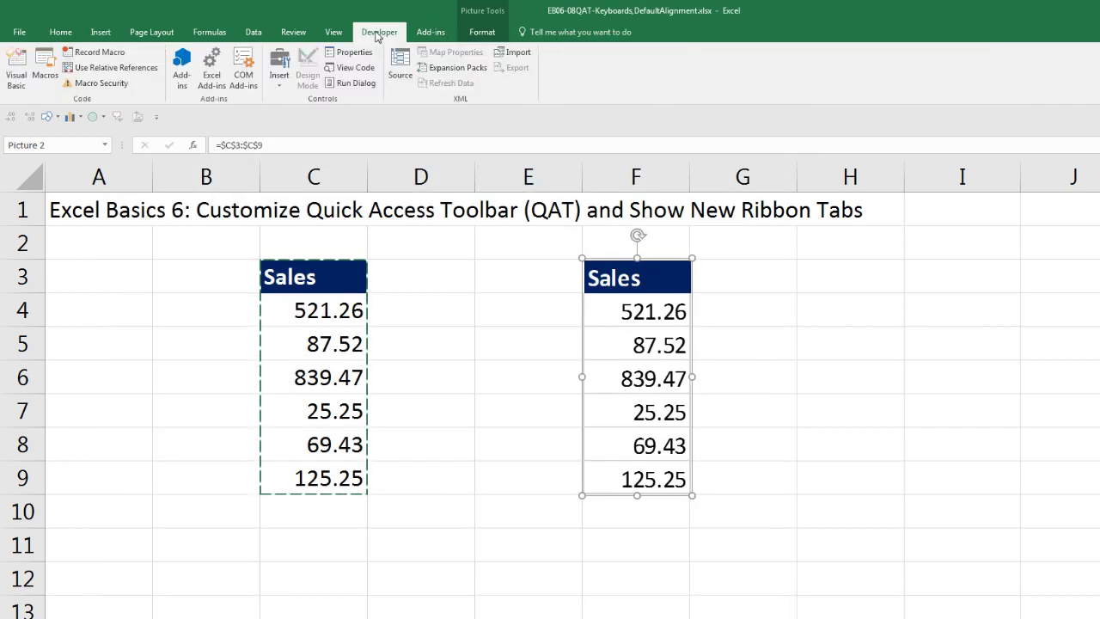
From Excel Options > Add-ins, open the COM Add-ins manager
click(61, 33)
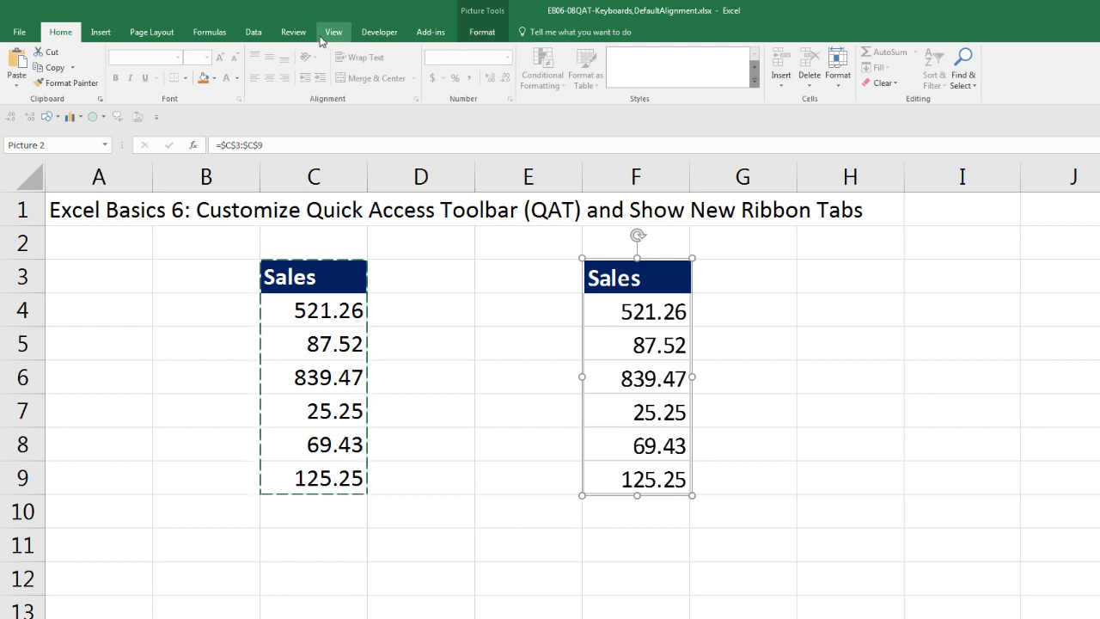
click(21, 33)
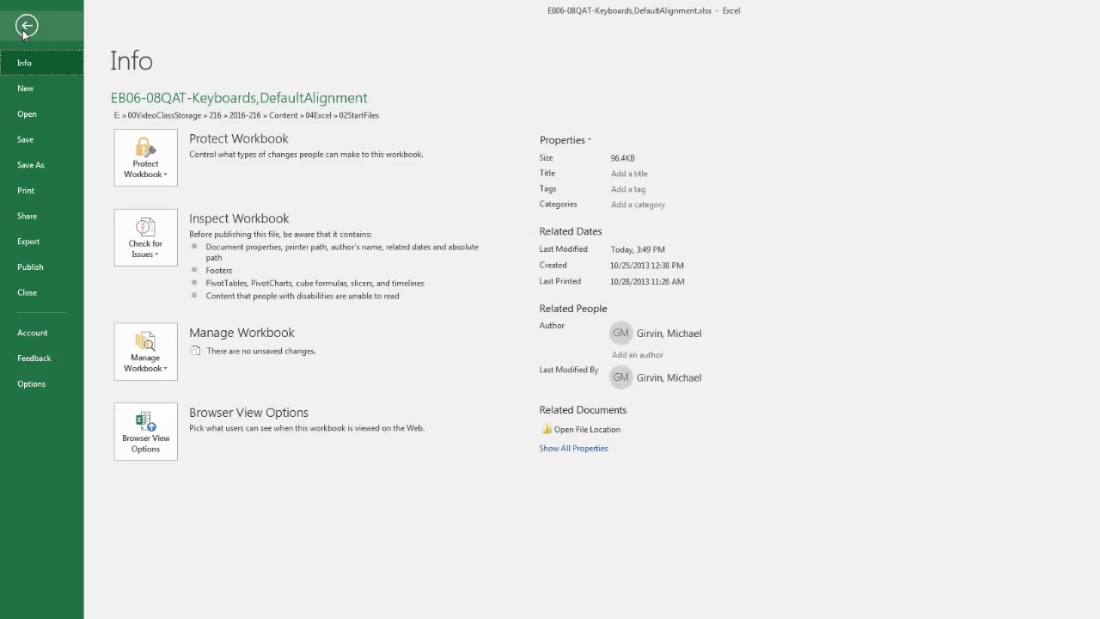
click(47, 387)
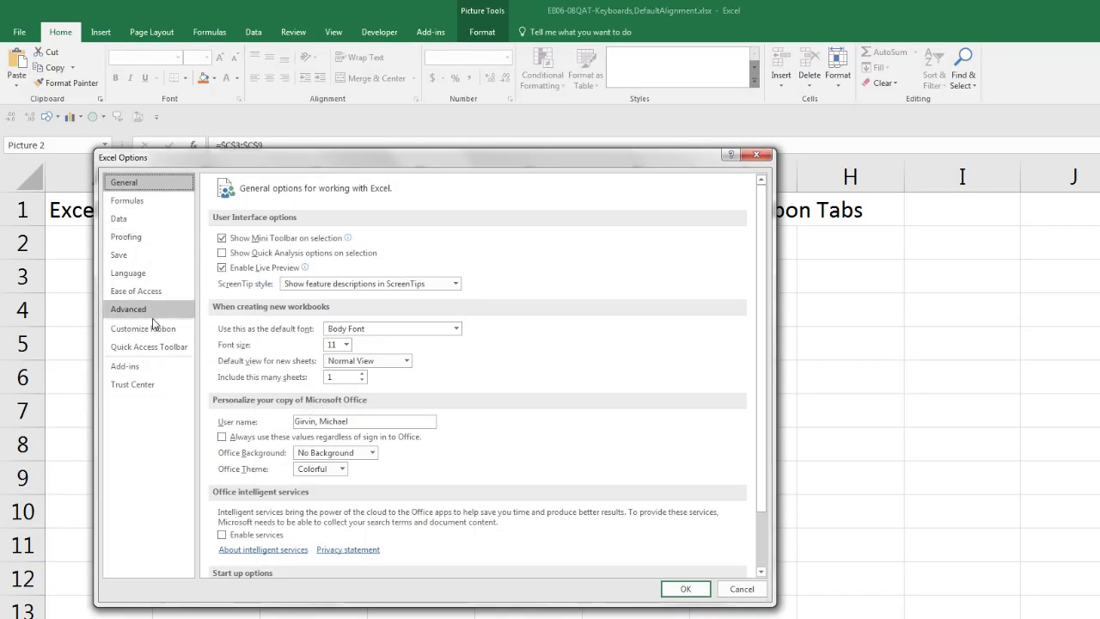
click(129, 366)
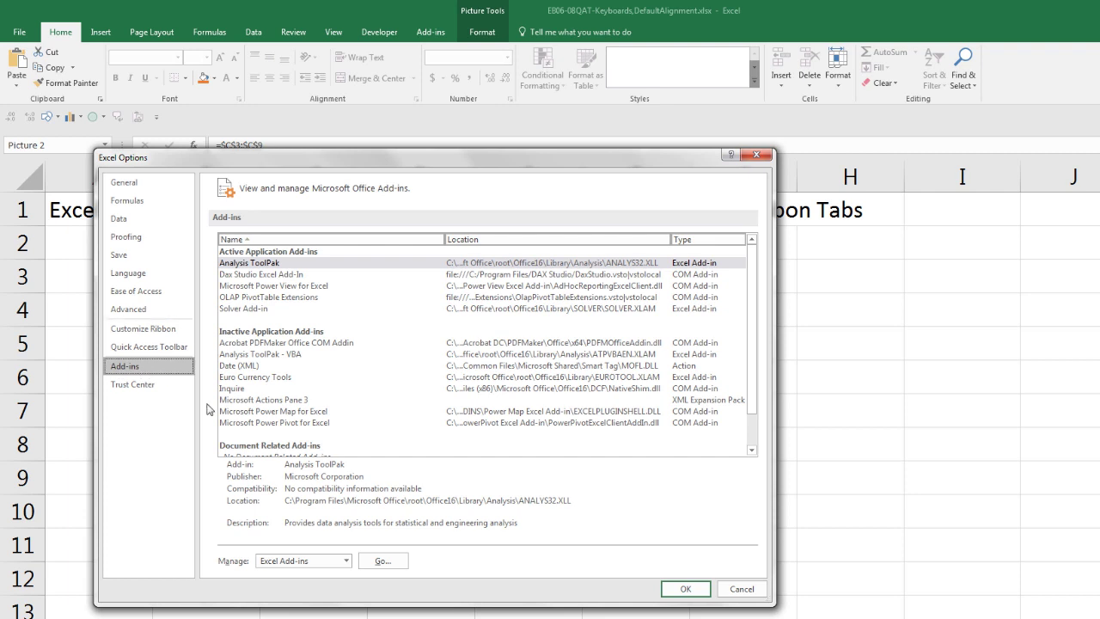
click(347, 562)
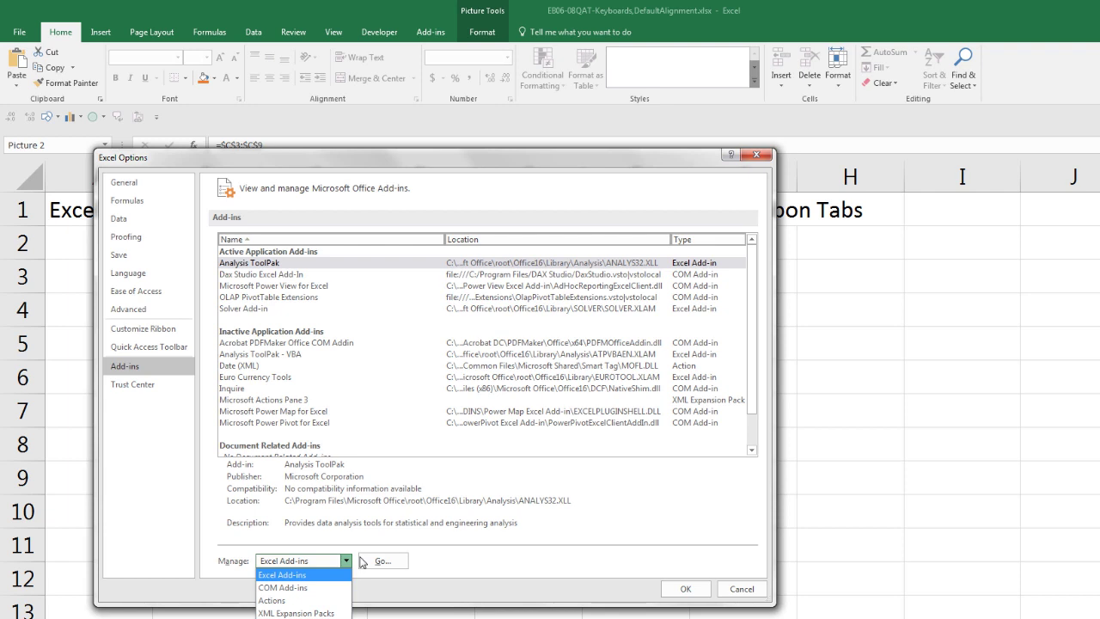
click(304, 590)
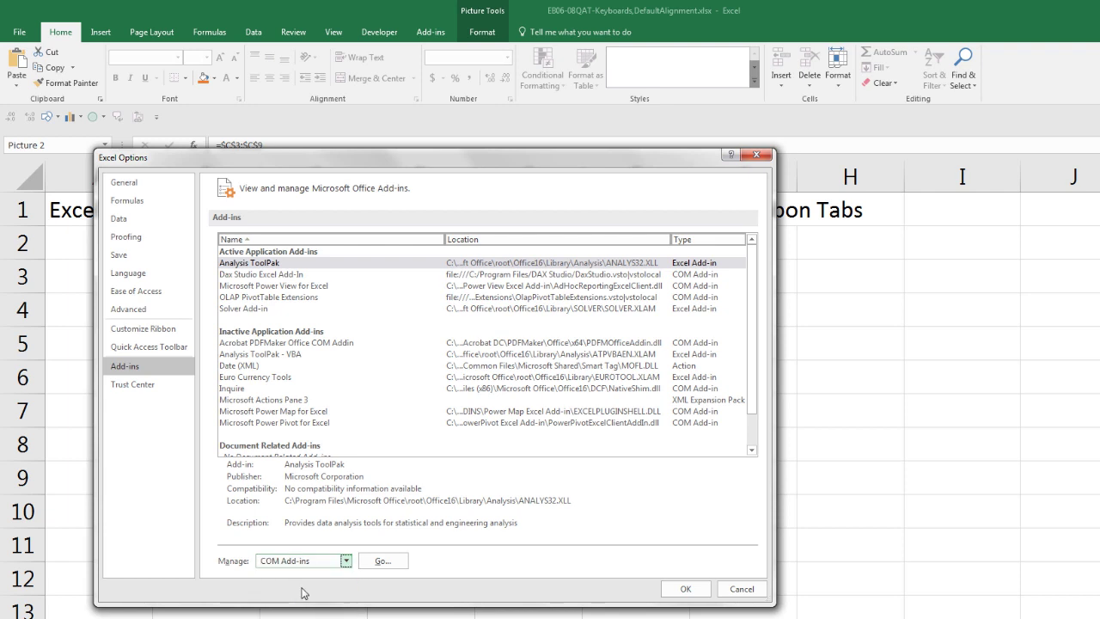
click(383, 562)
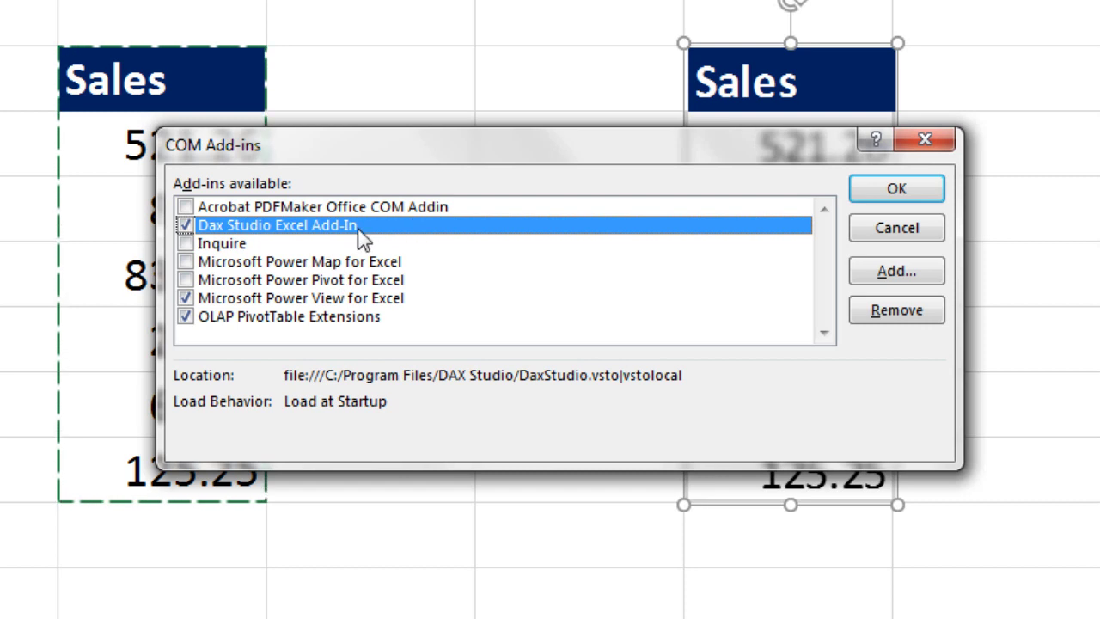
Check Microsoft Power Pivot for Excel and Acrobat PDFMaker Office COM Addin
click(188, 286)
click(191, 287)
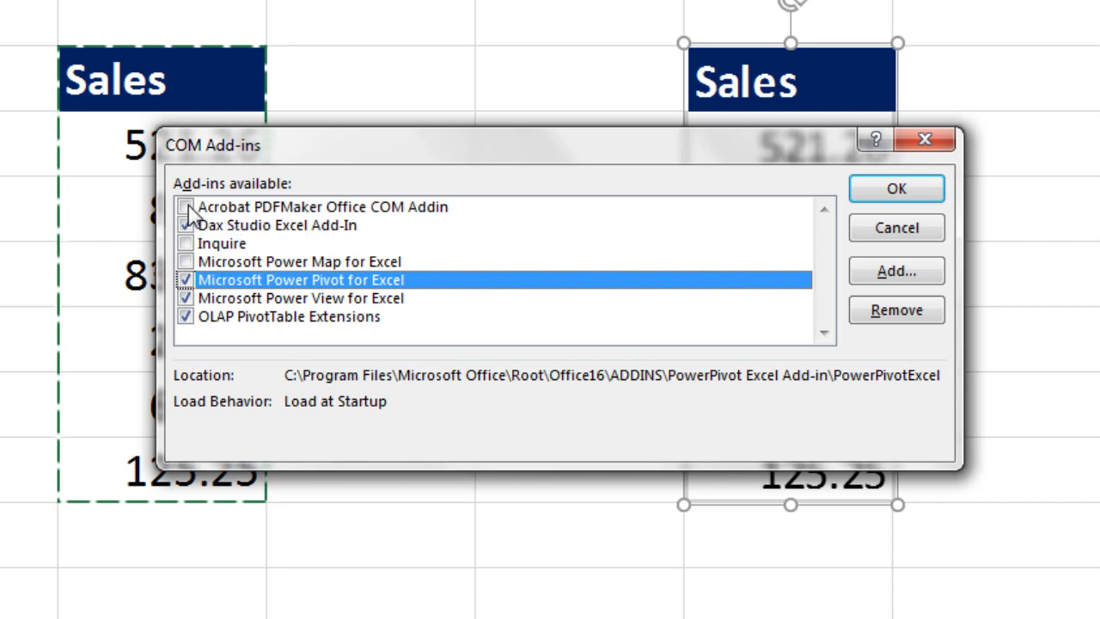
click(186, 207)
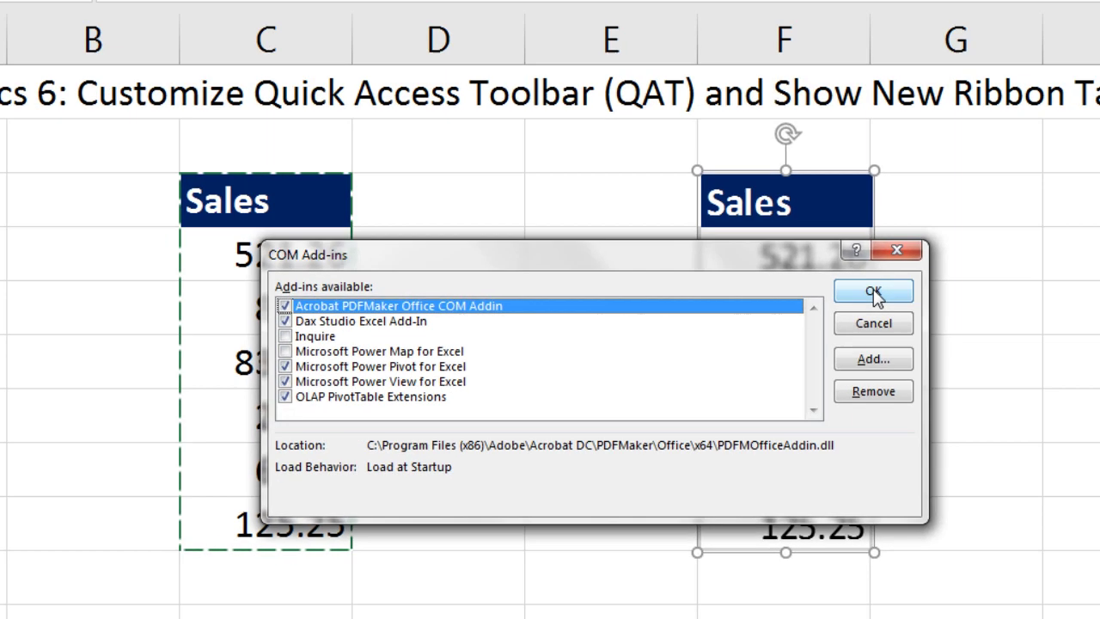
Confirm the COM add-ins, browse the ACROBAT and Power Pivot tabs, then return to Home
click(897, 188)
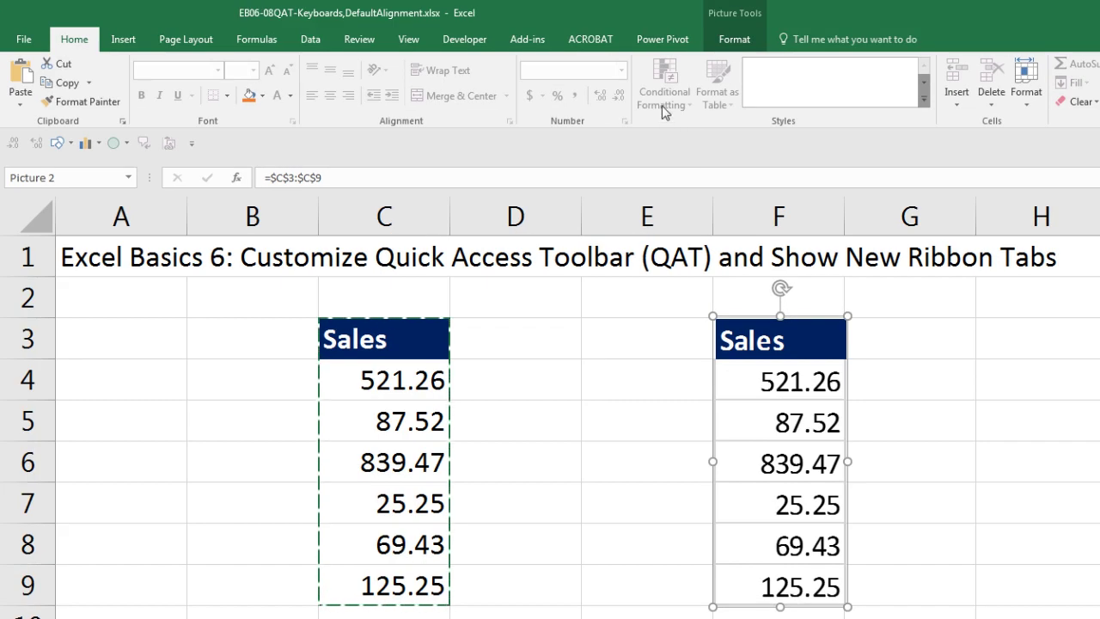
click(591, 41)
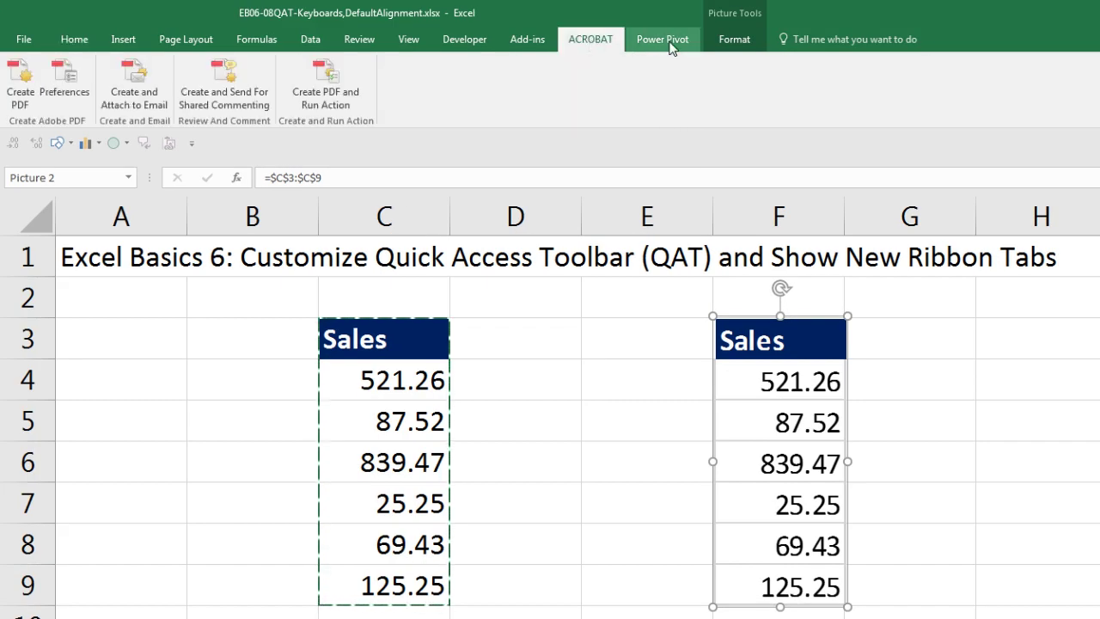
click(670, 41)
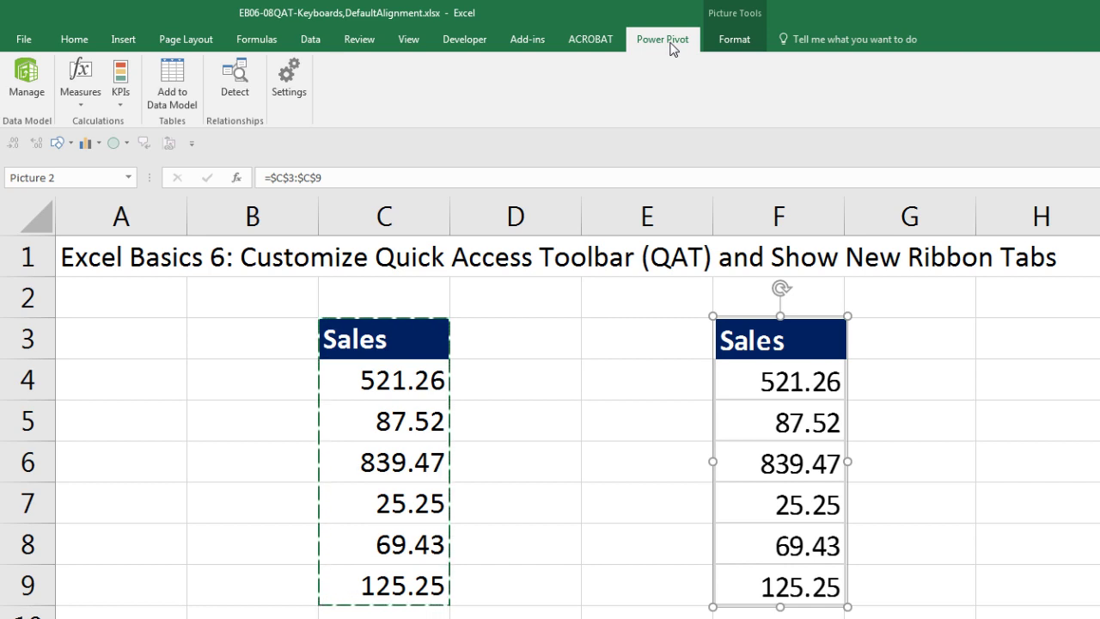
click(86, 39)
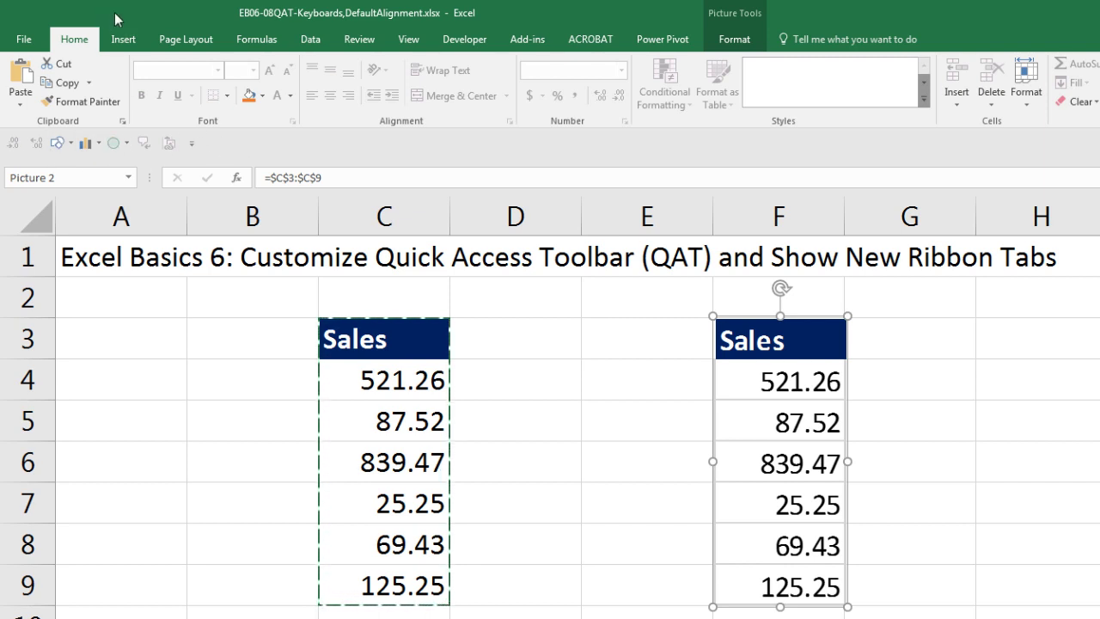
right_click(251, 97)
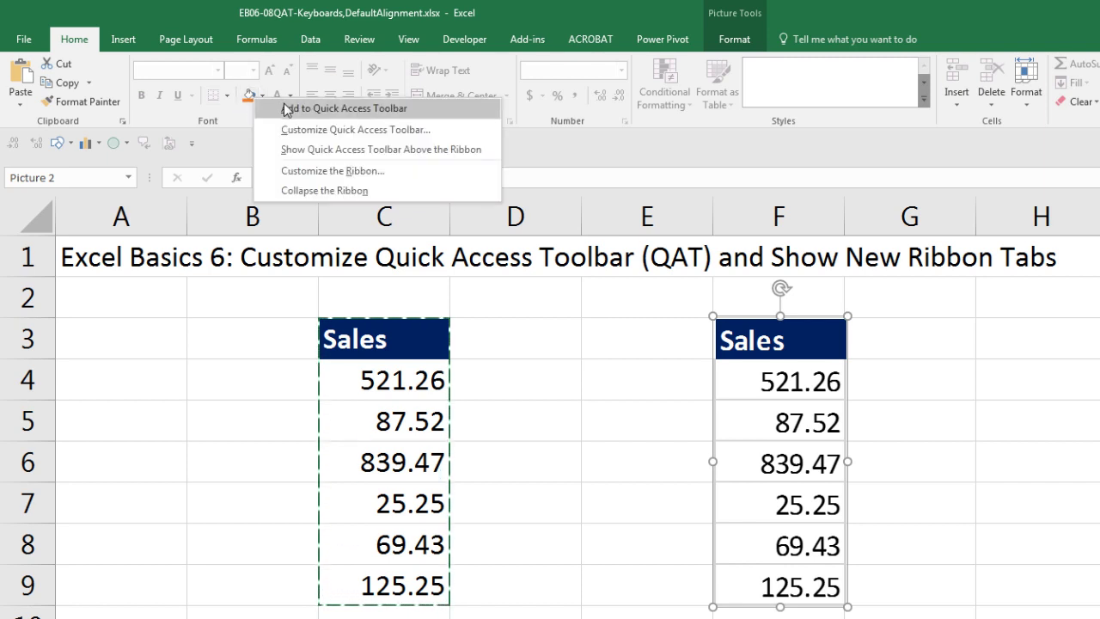
key(Escape)
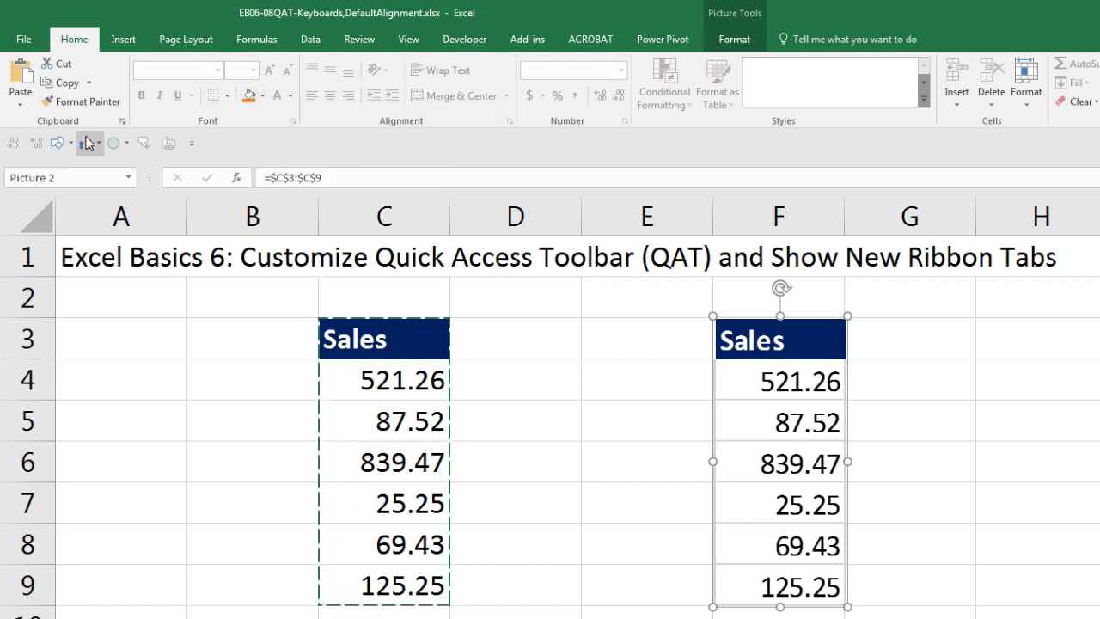